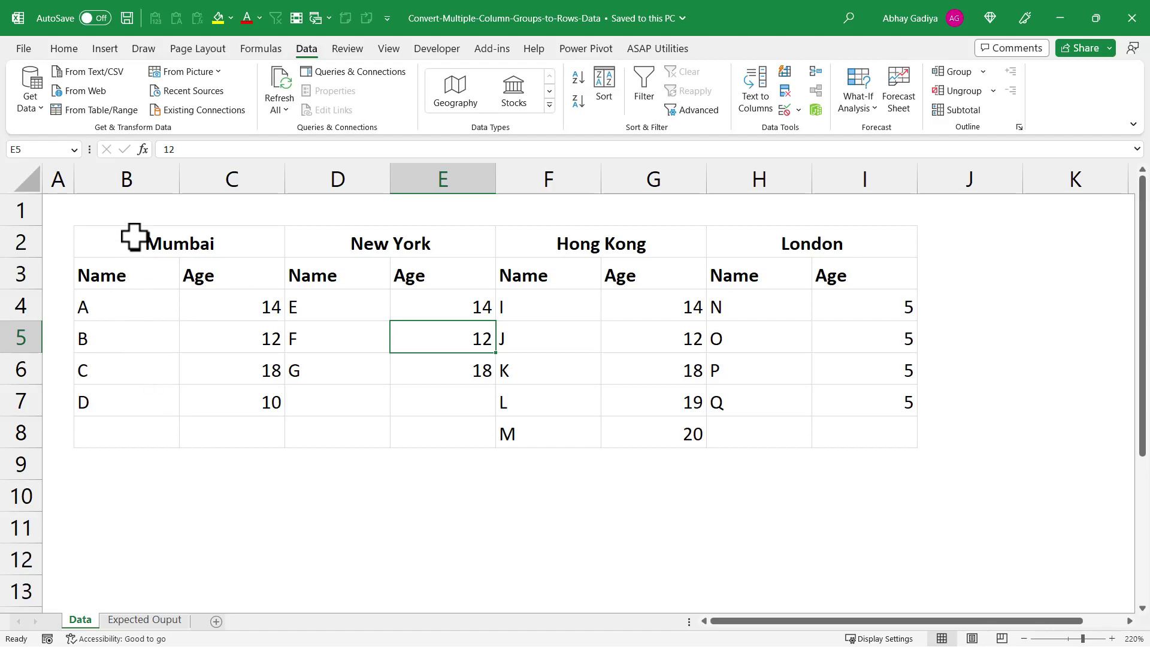
# - Select the city table B2:I8 and load it into Power Query as the Data query
pyautogui.moveTo(135, 237); pyautogui.dragTo(794, 434)
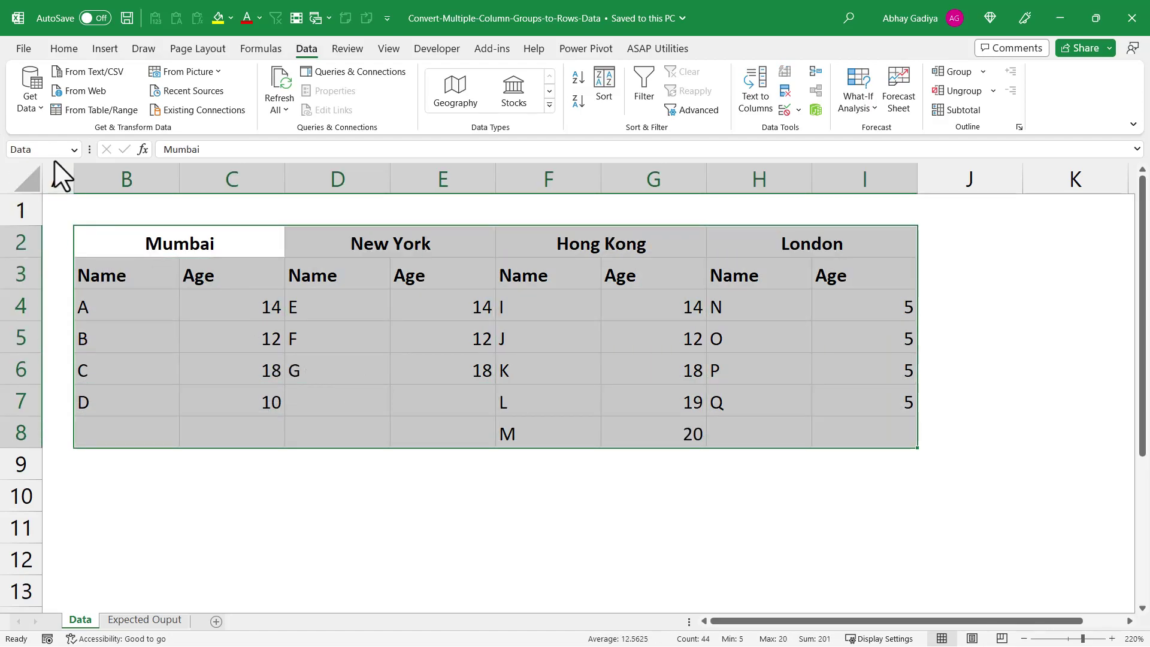
pyautogui.click(110, 109)
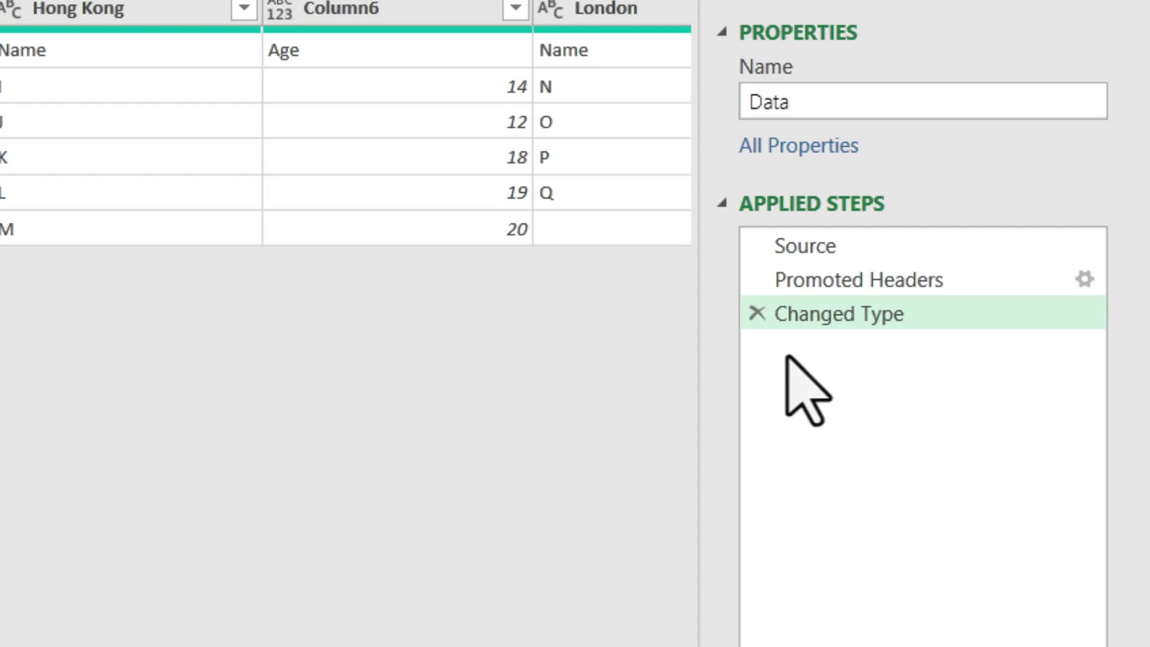
# - Remove the Changed Type and Promoted Headers steps, then duplicate Data as Headers_Only
pyautogui.click(757, 313)
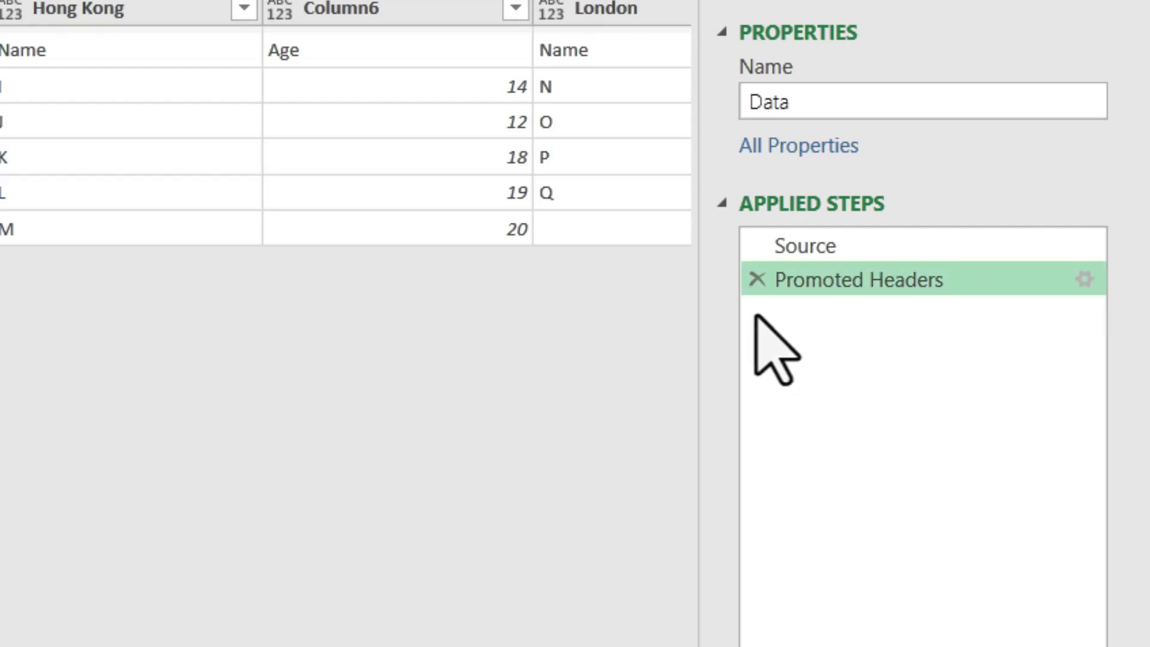
pyautogui.click(756, 282)
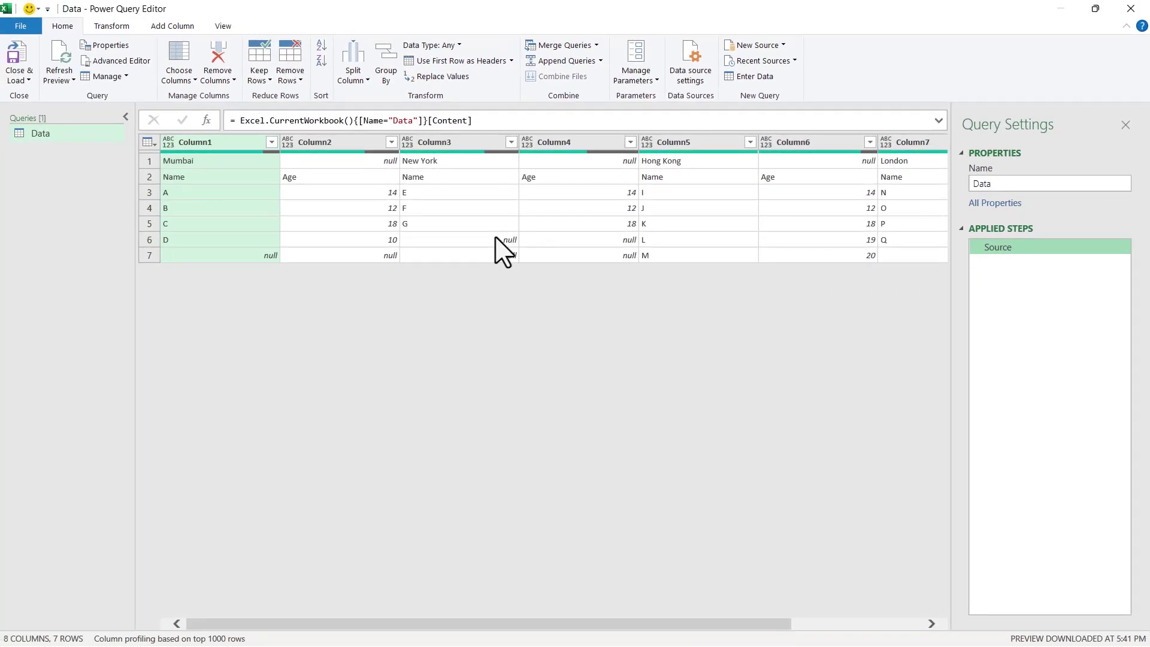
pyautogui.rightClick(39, 136)
pyautogui.click(87, 214)
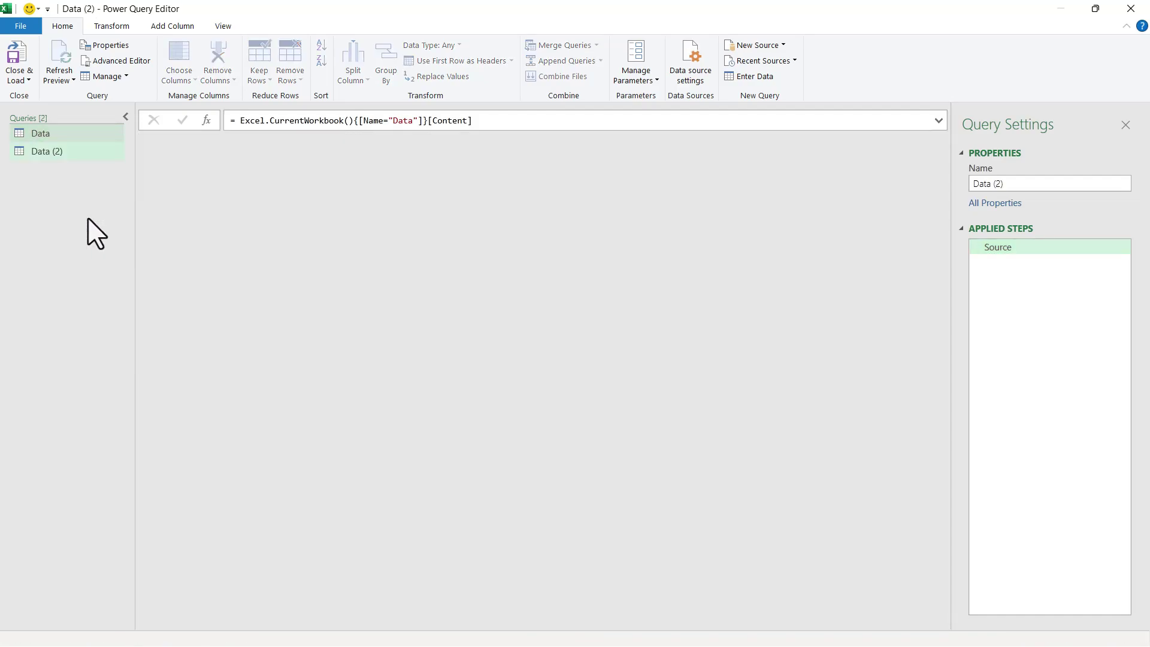
pyautogui.click(1018, 183)
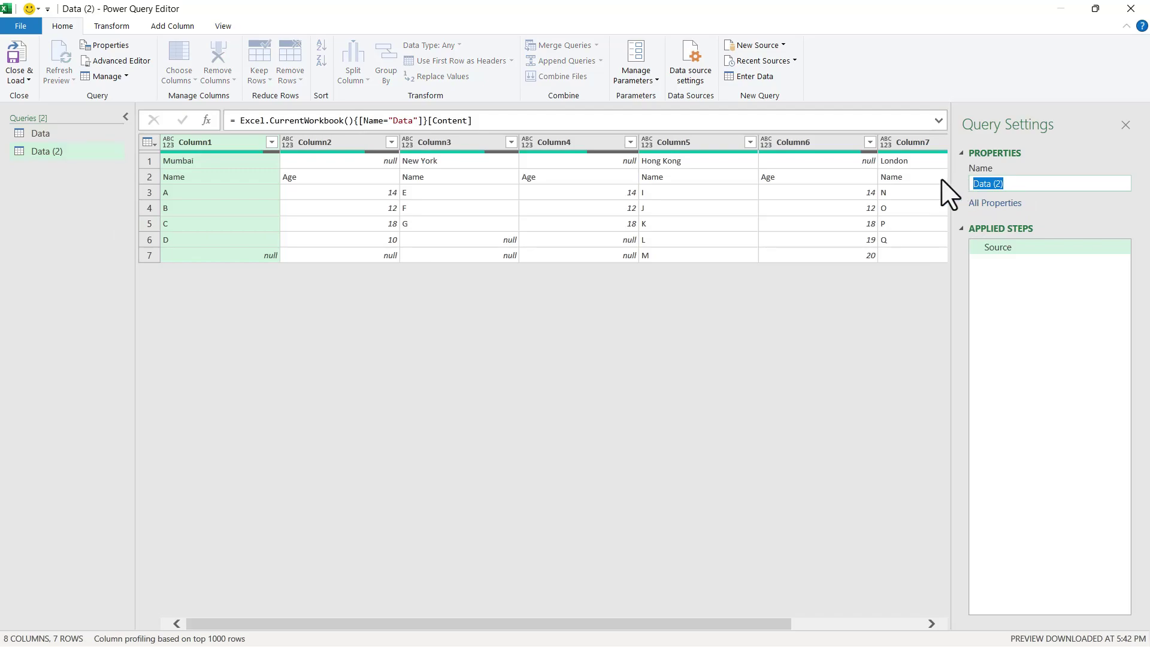
pyautogui.write('Headers_Only')
pyautogui.press('Return')
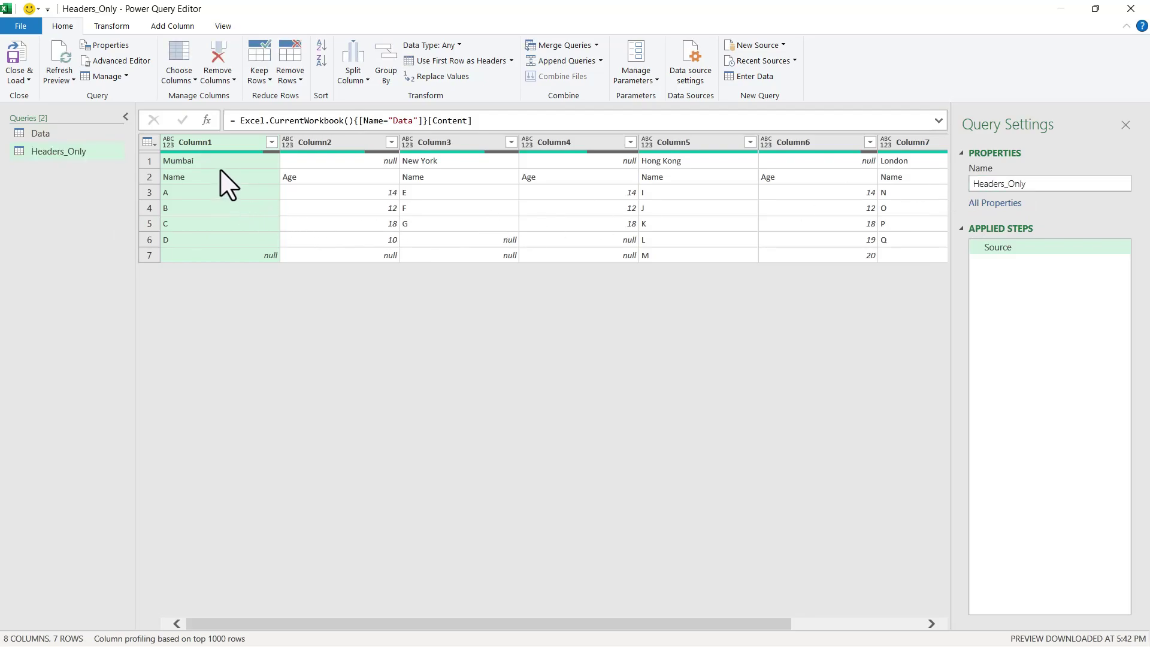
# - Keep only the top 2 rows of Headers_Only: city names and Name/Age labels
pyautogui.click(267, 82)
pyautogui.click(290, 111)
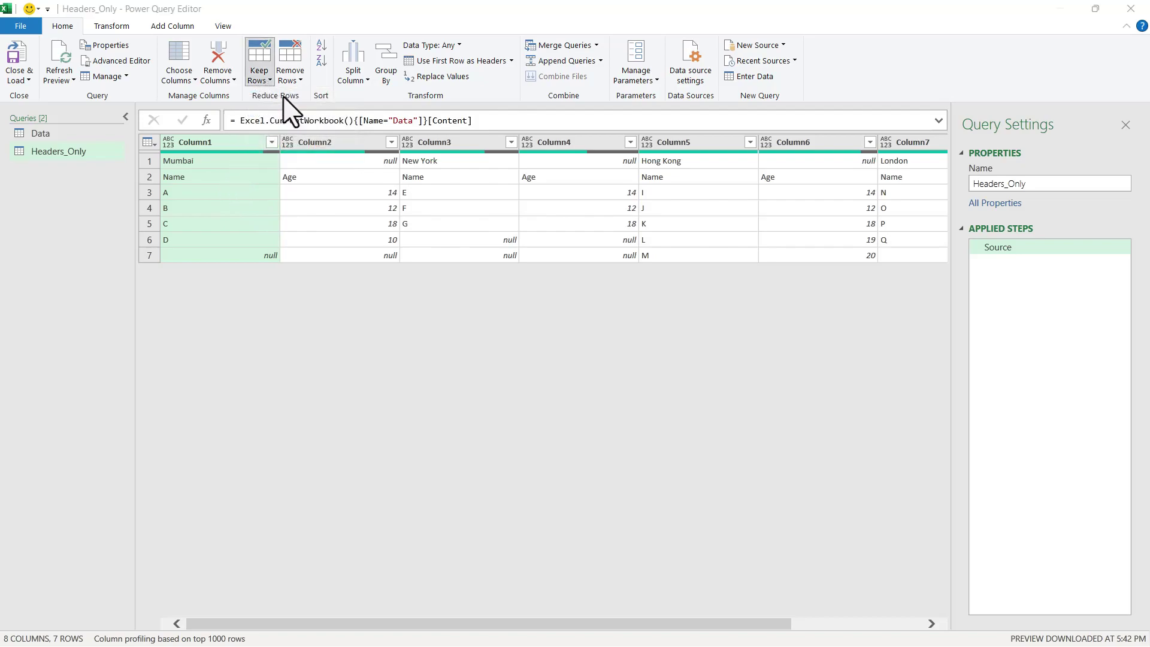
pyautogui.write('2')
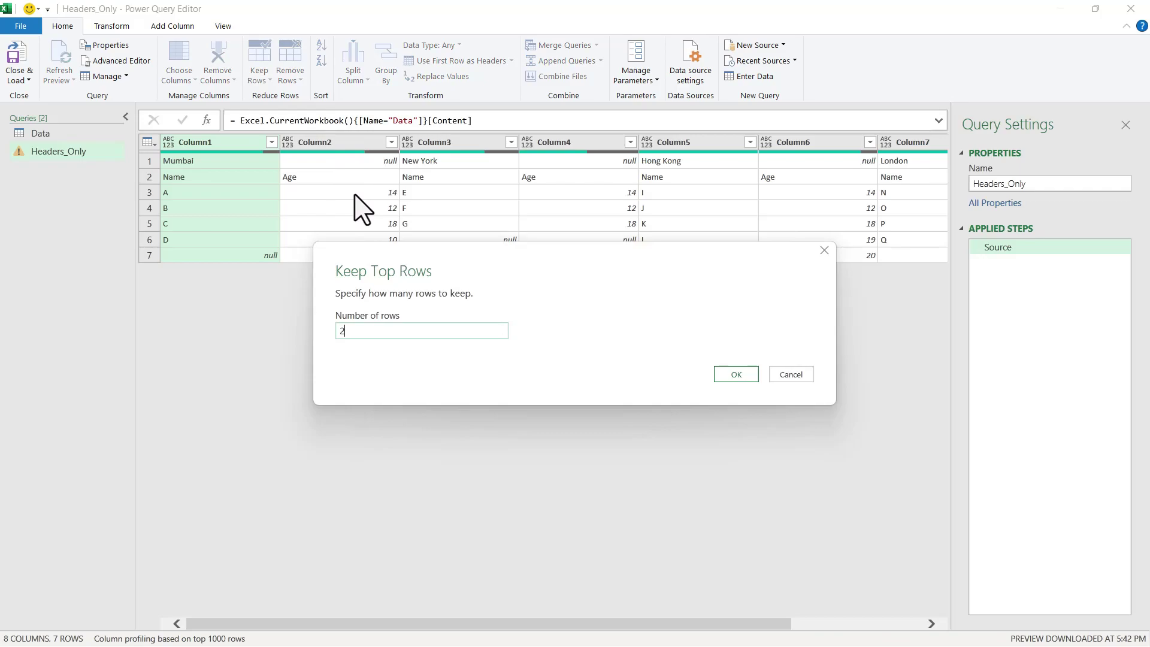
pyautogui.click(734, 376)
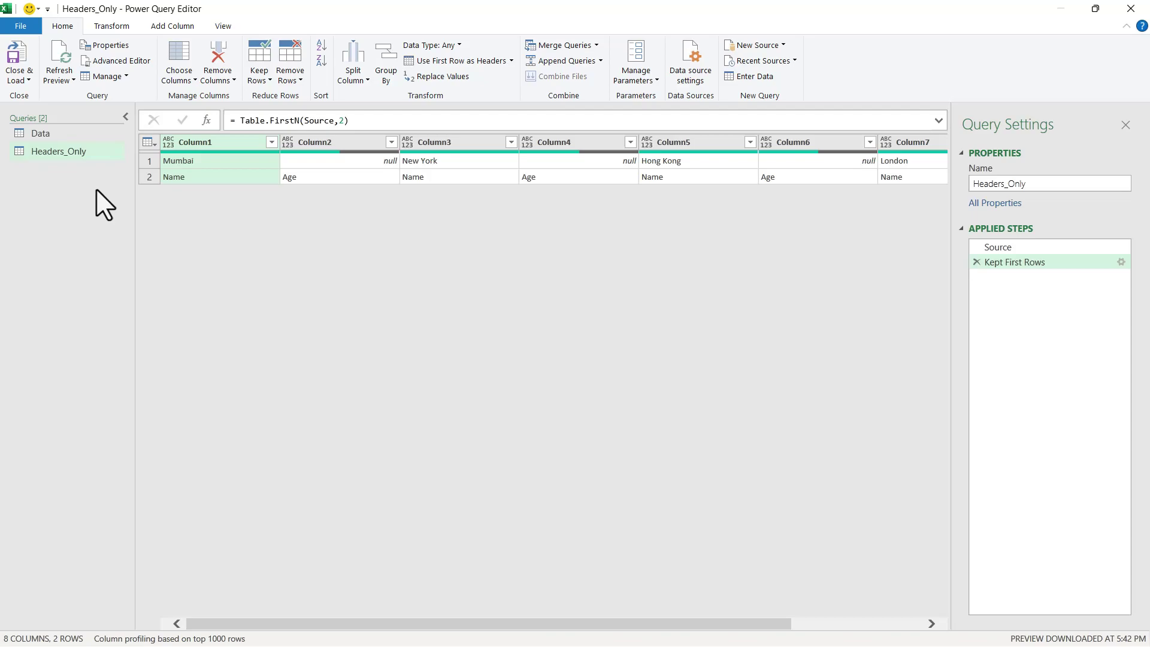
pyautogui.click(19, 78)
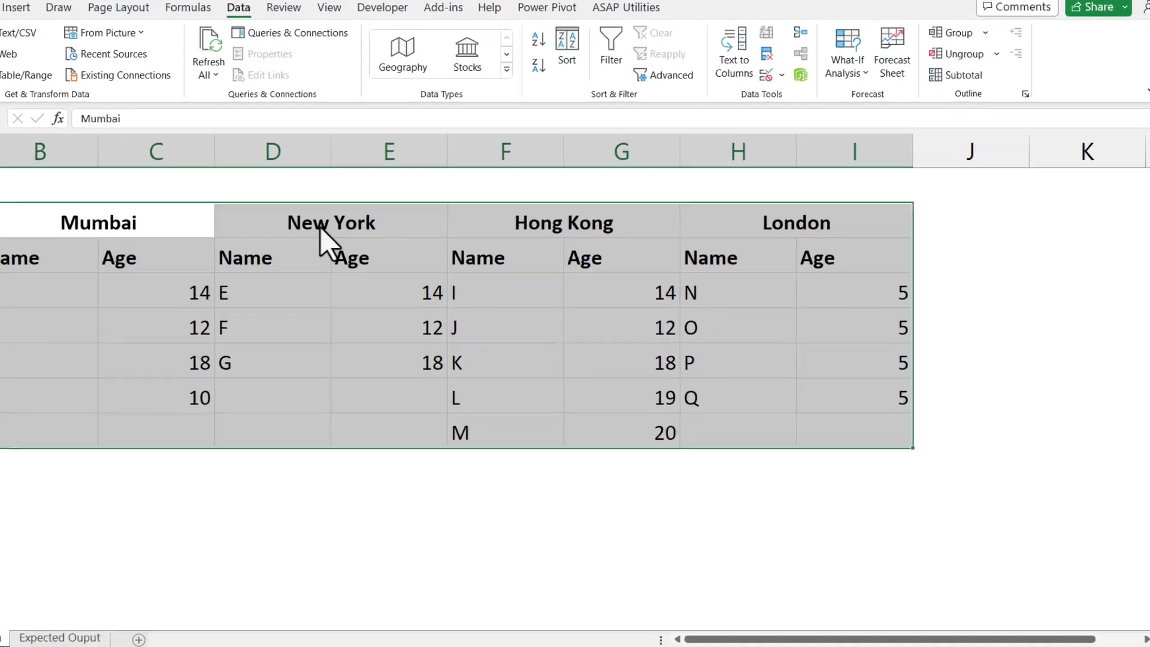
# - Load both queries as connection-only, then reopen Headers_Only for editing
pyautogui.click(533, 284)
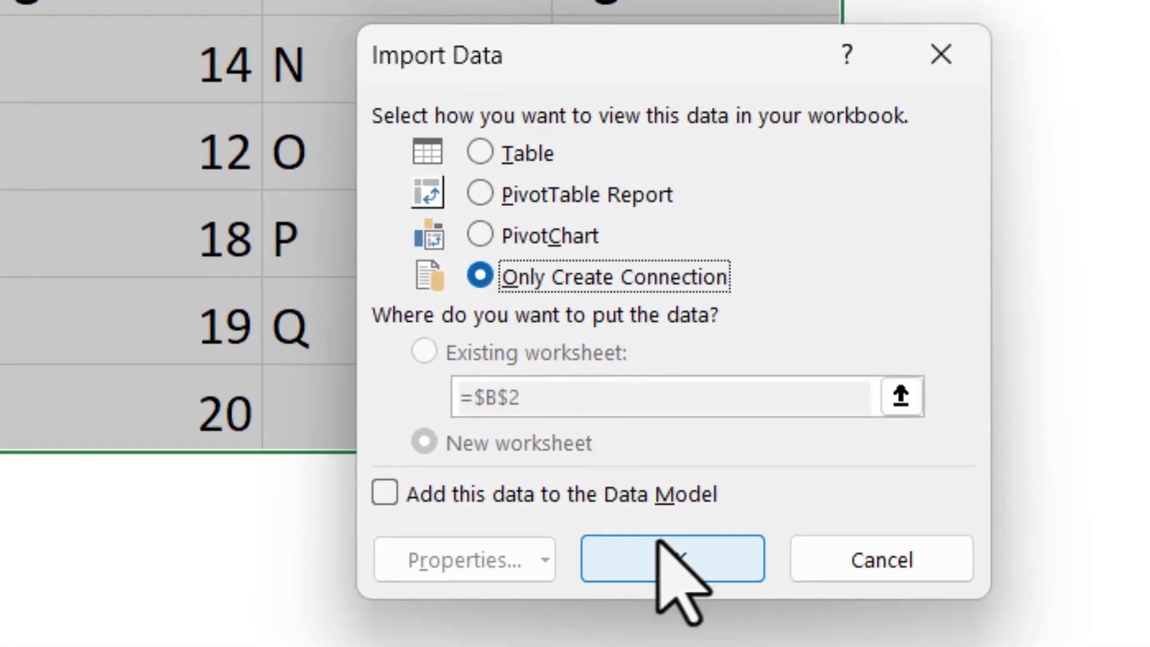
pyautogui.click(659, 542)
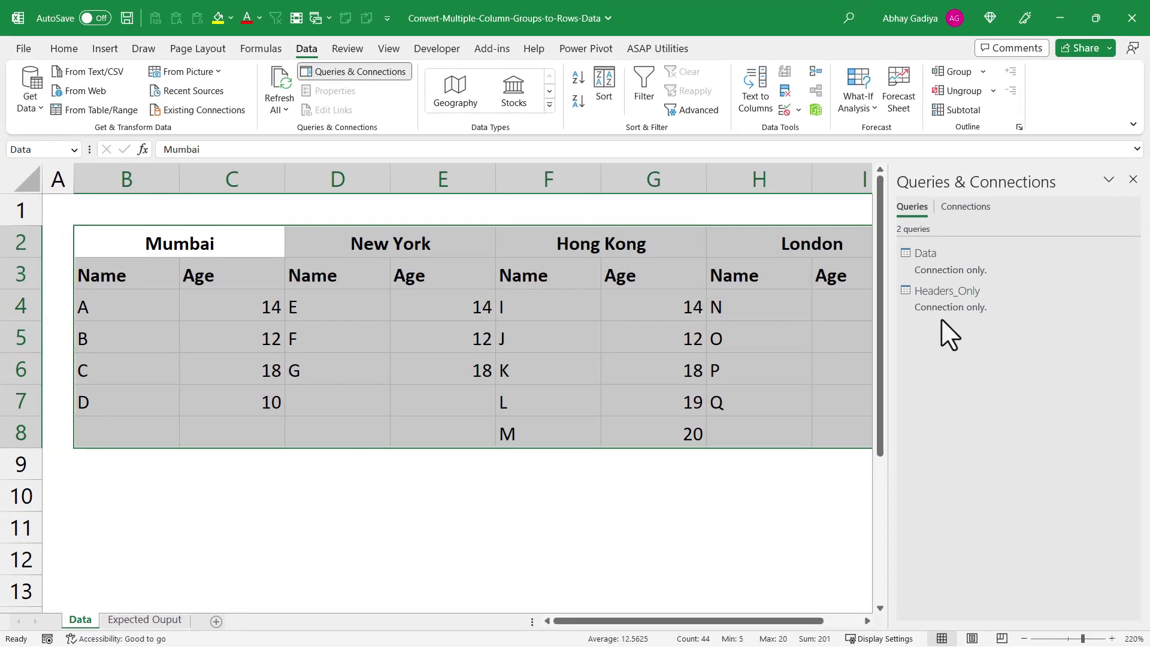
pyautogui.moveTo(946, 311)
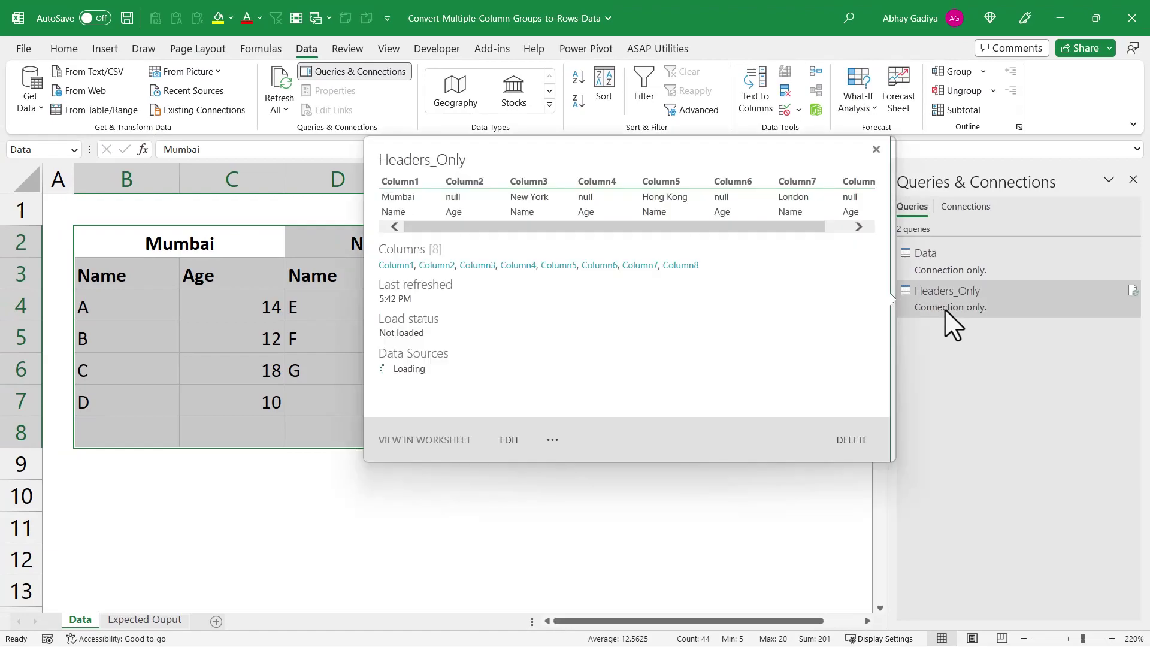
pyautogui.doubleClick(946, 310)
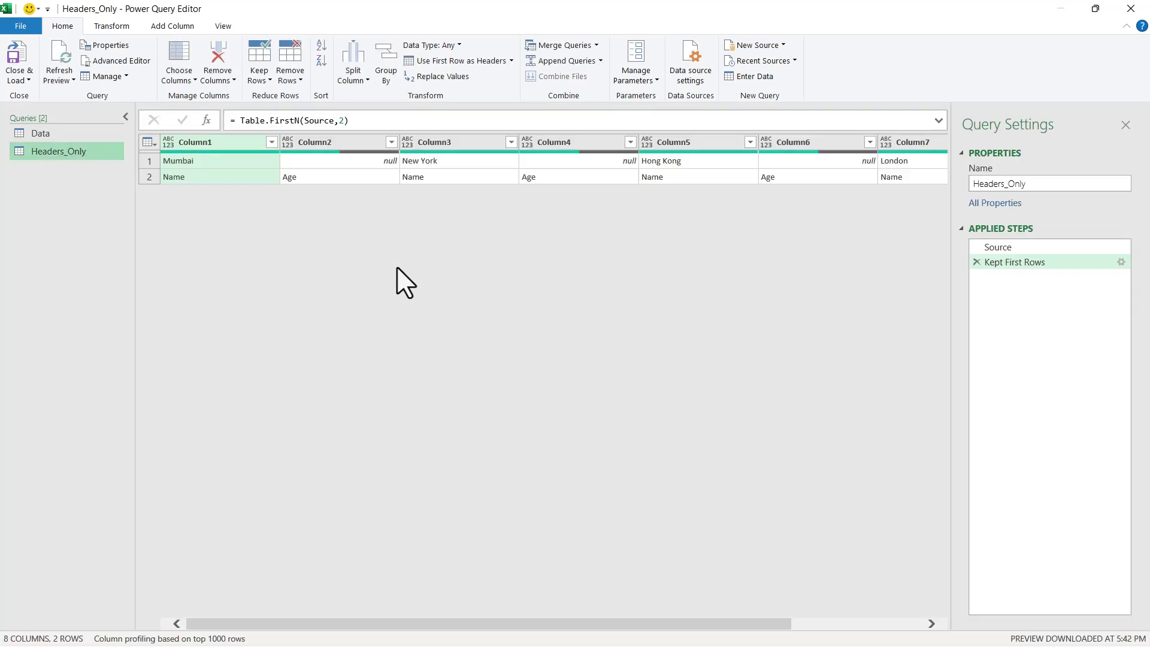
# - Transpose Headers_Only and fill the city names down in Column1
pyautogui.click(112, 26)
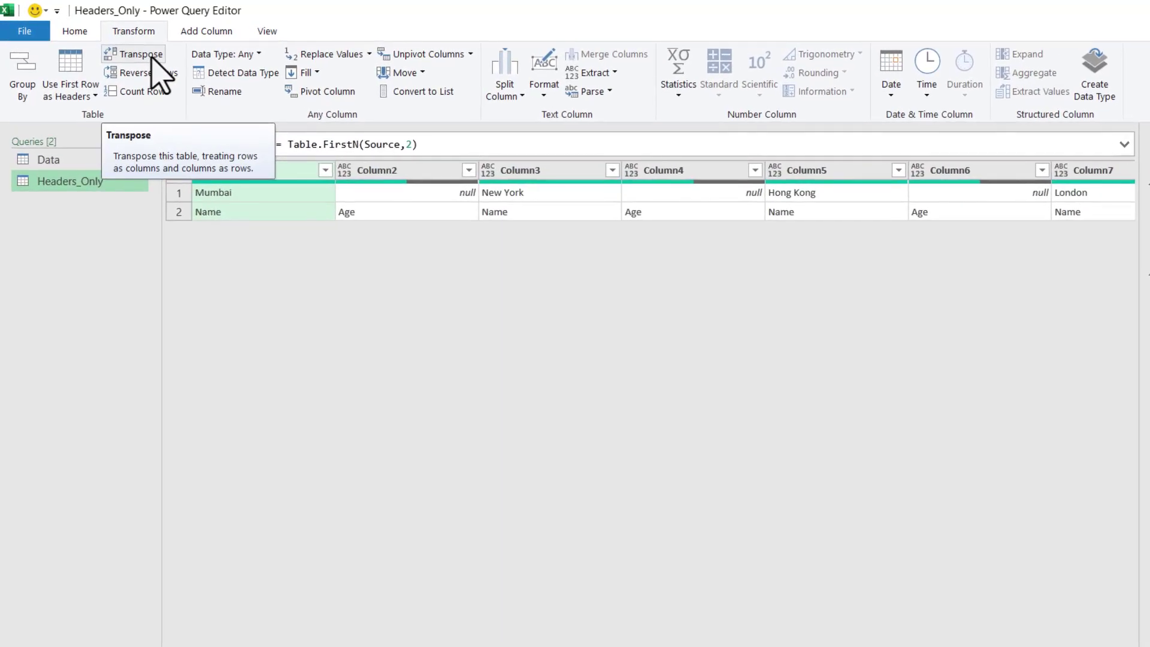
pyautogui.click(151, 57)
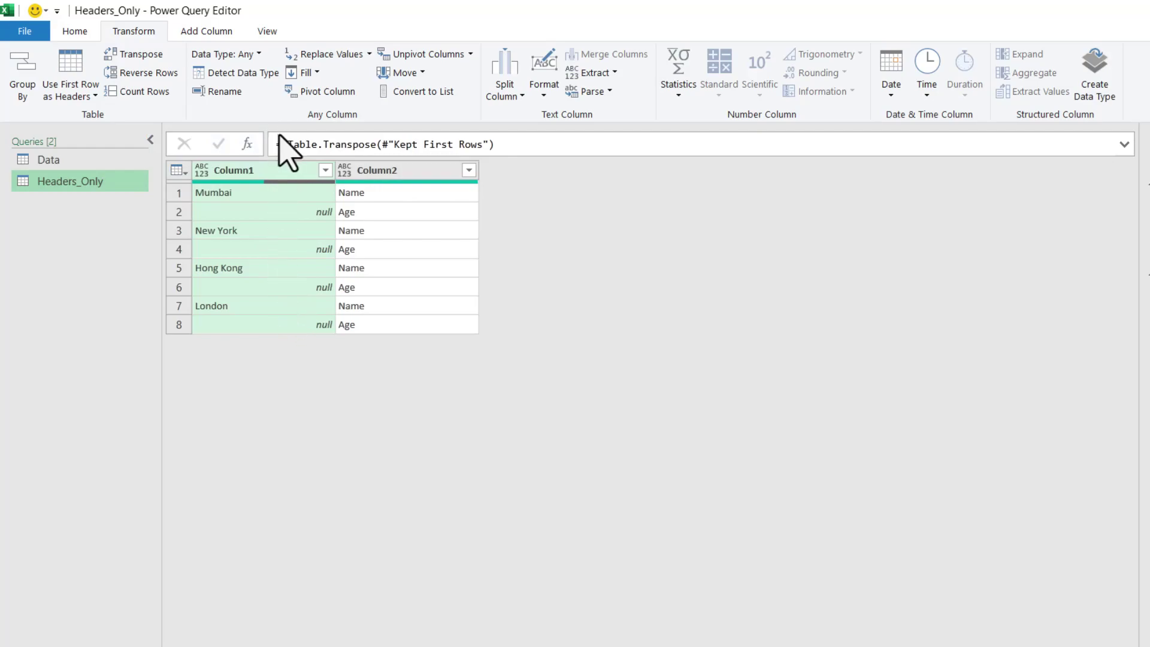
pyautogui.click(307, 73)
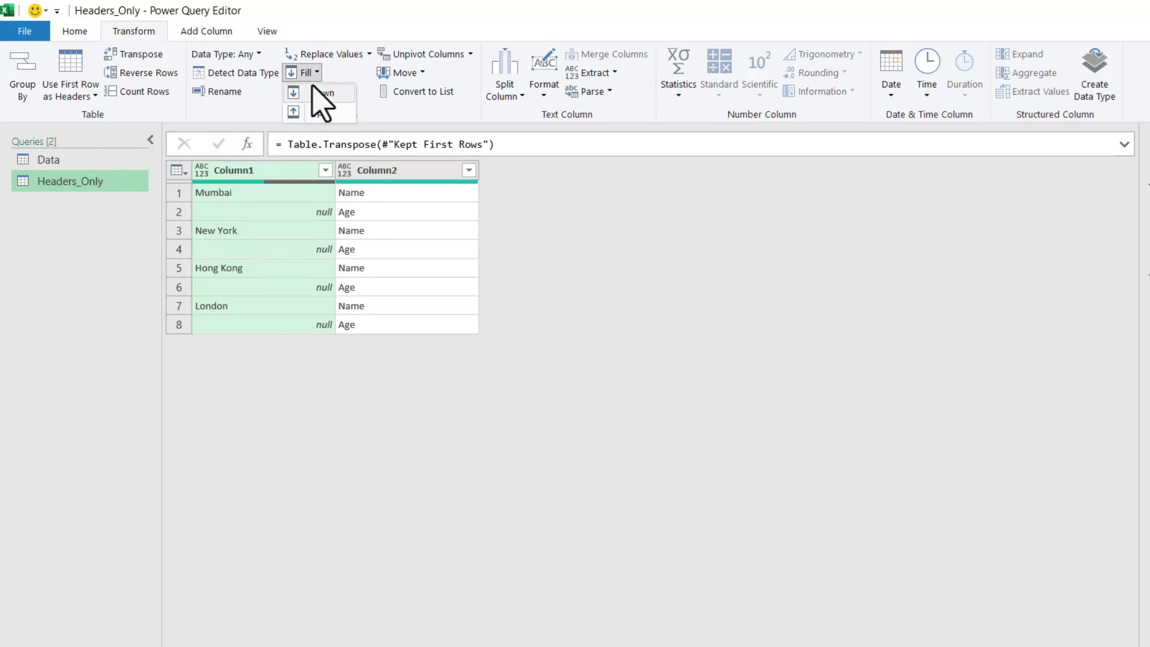
pyautogui.click(324, 96)
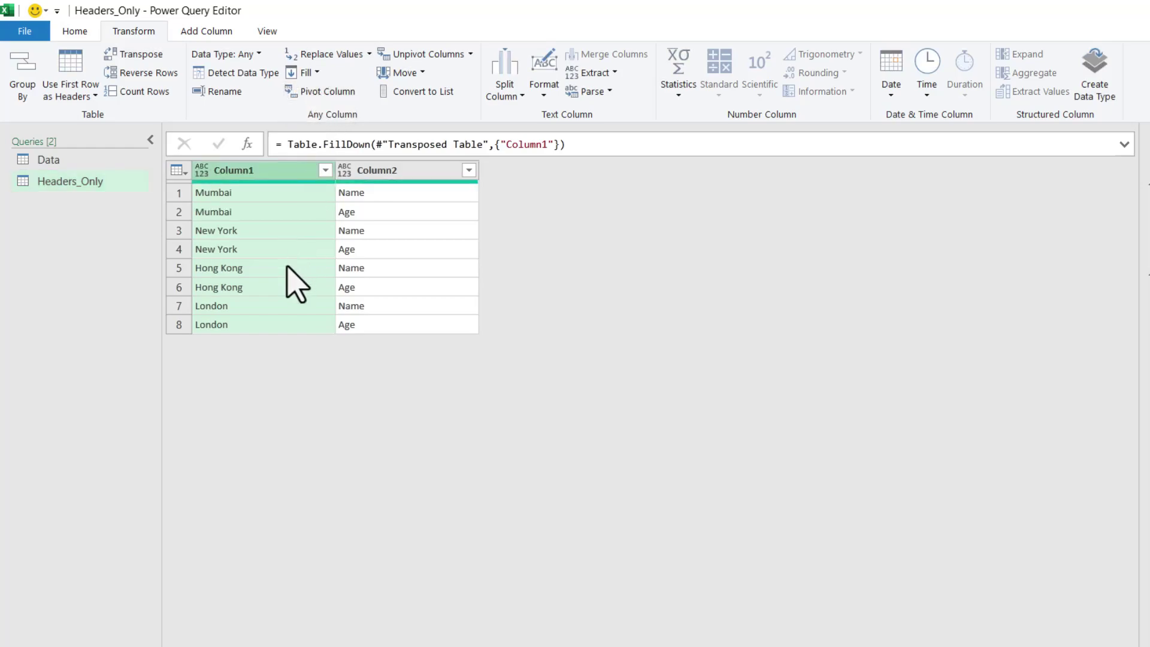
pyautogui.keyDown('ctrl'); pyautogui.click(382, 172); pyautogui.keyUp('ctrl')
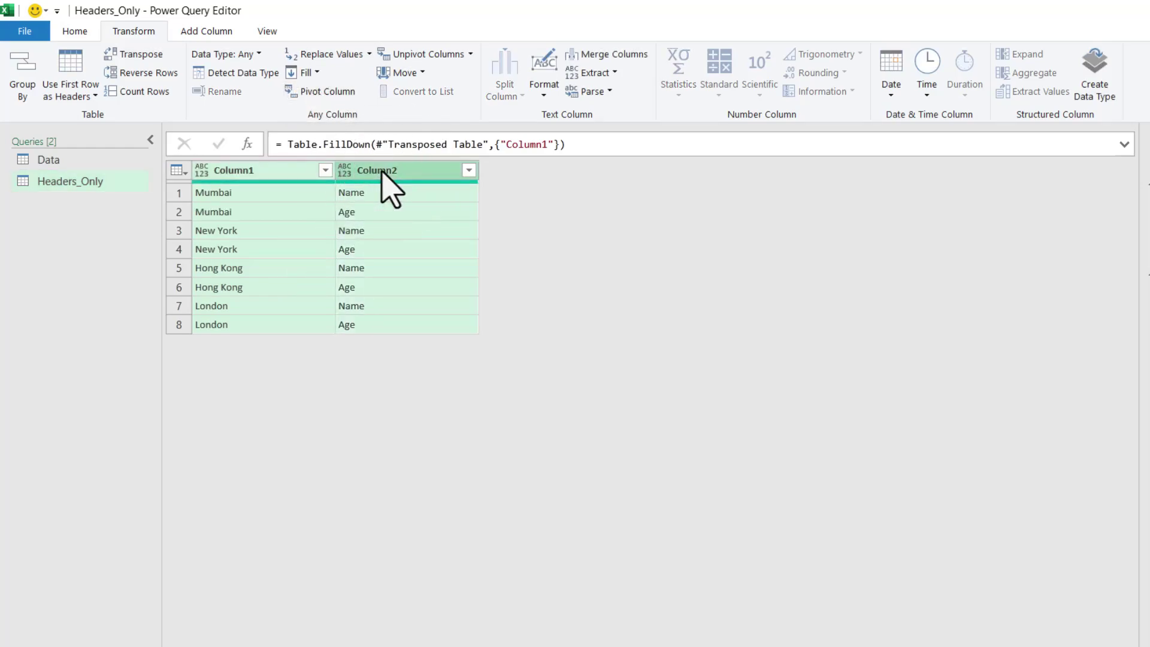
# - Merge Column1 and Column2 with a custom | separator, then transpose into one header row
pyautogui.click(606, 55)
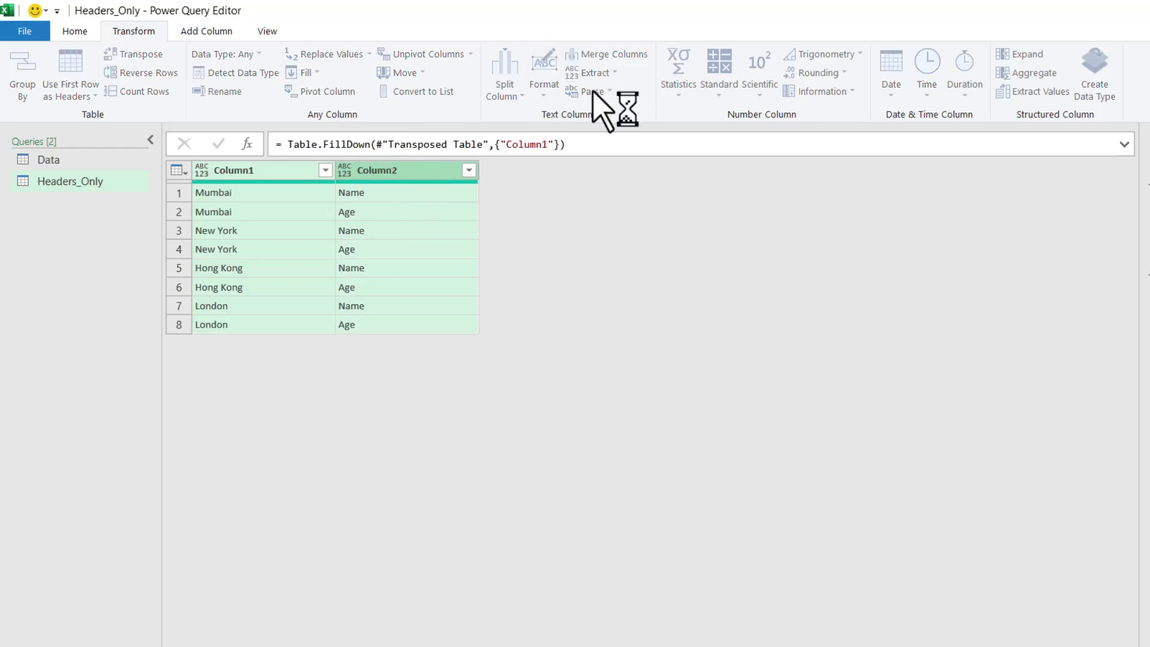
pyautogui.click(512, 379)
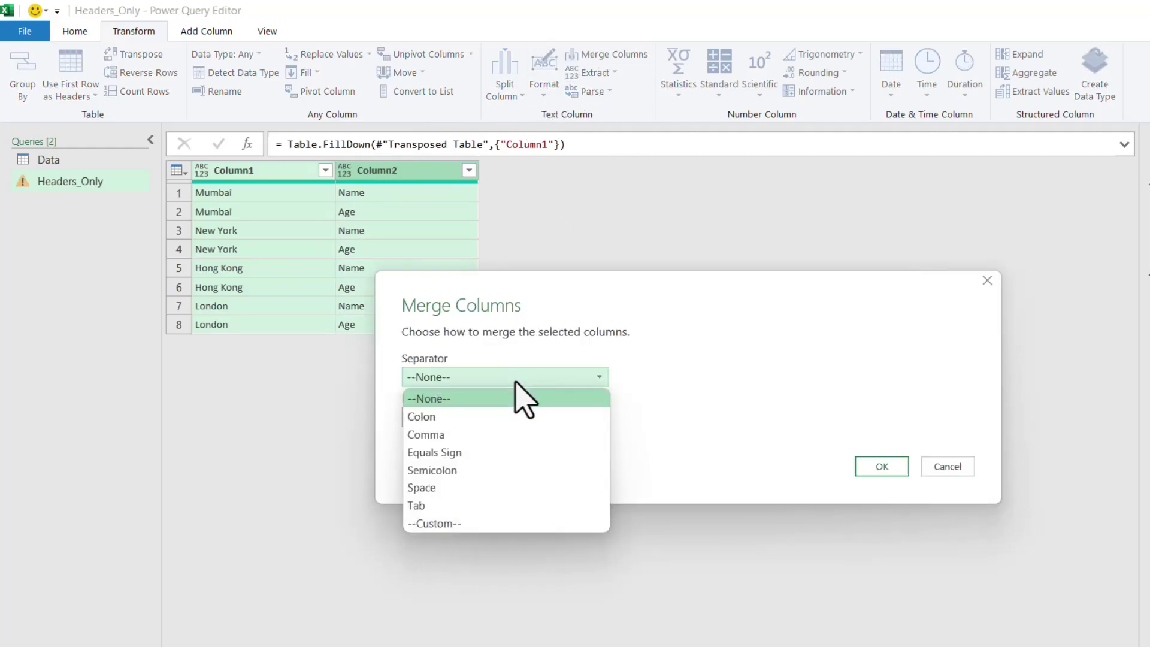
pyautogui.click(497, 523)
pyautogui.click(526, 402)
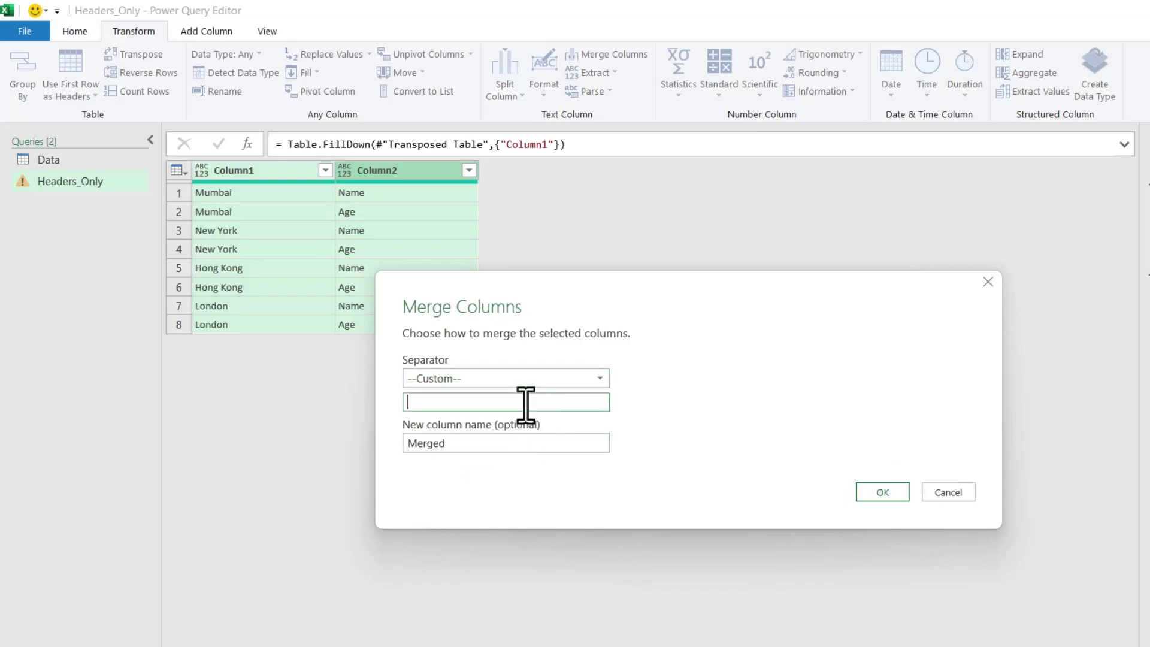
pyautogui.write('|')
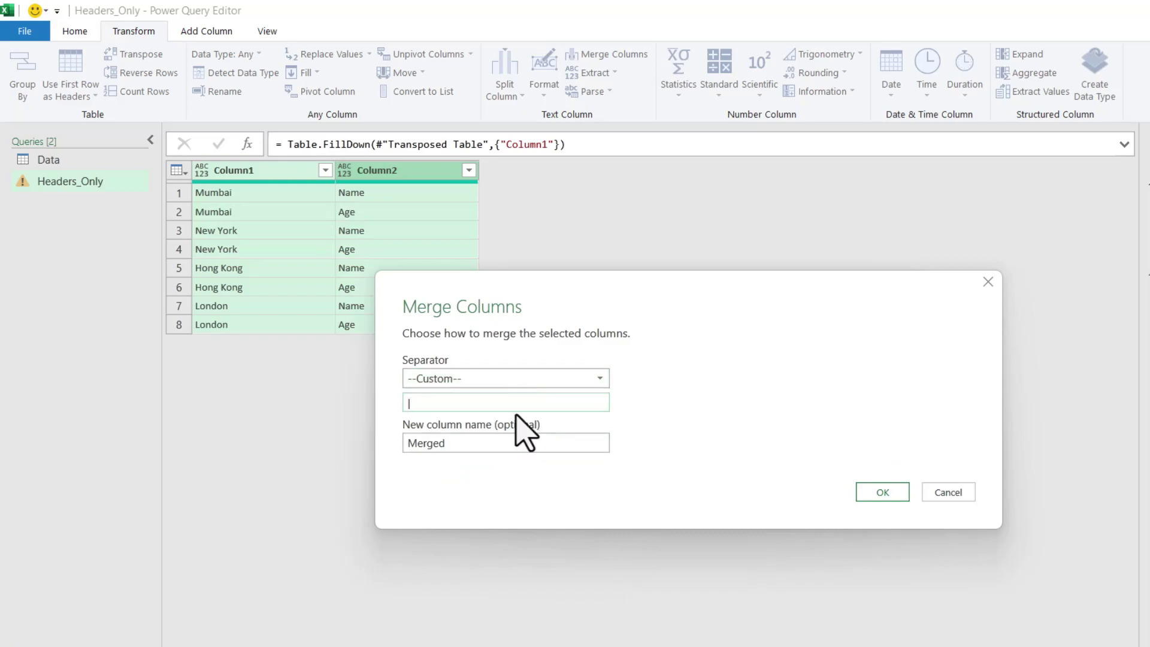
pyautogui.click(877, 492)
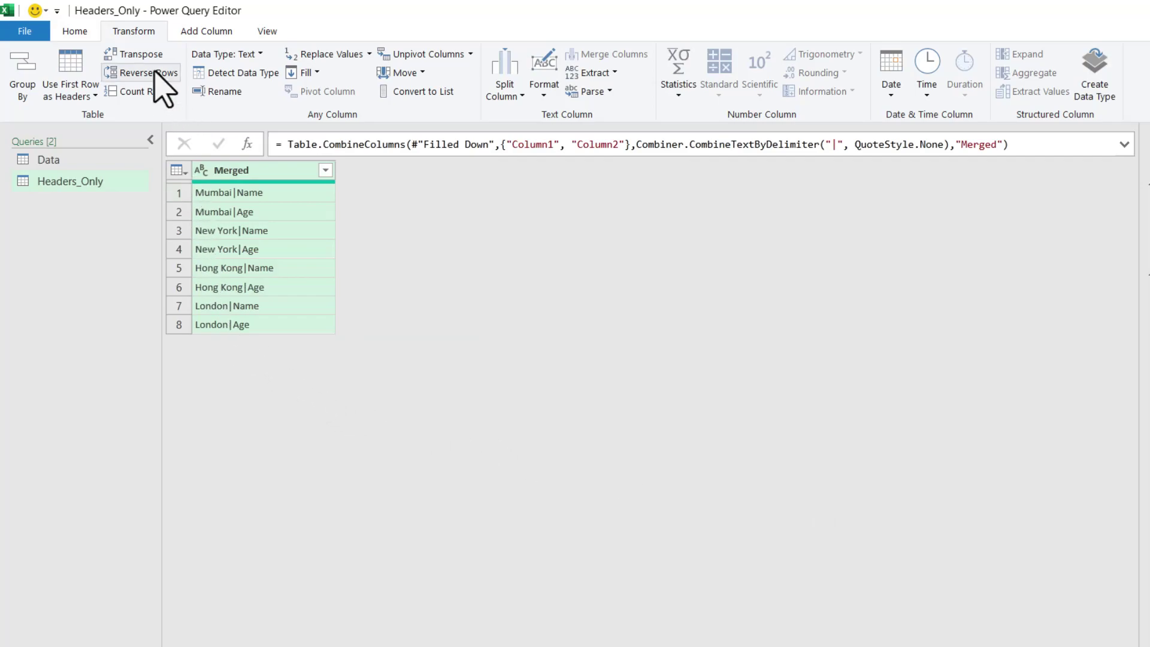
pyautogui.click(150, 57)
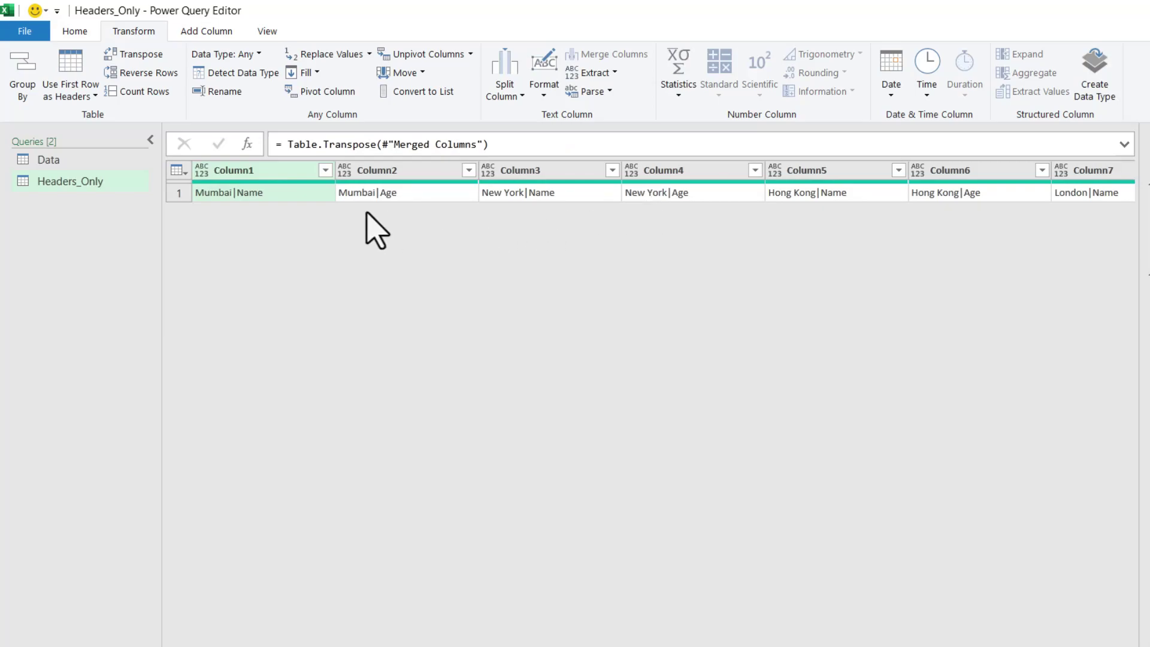
# - Append Headers_Only and Data into a new query, with Headers_Only first
pyautogui.click(69, 161)
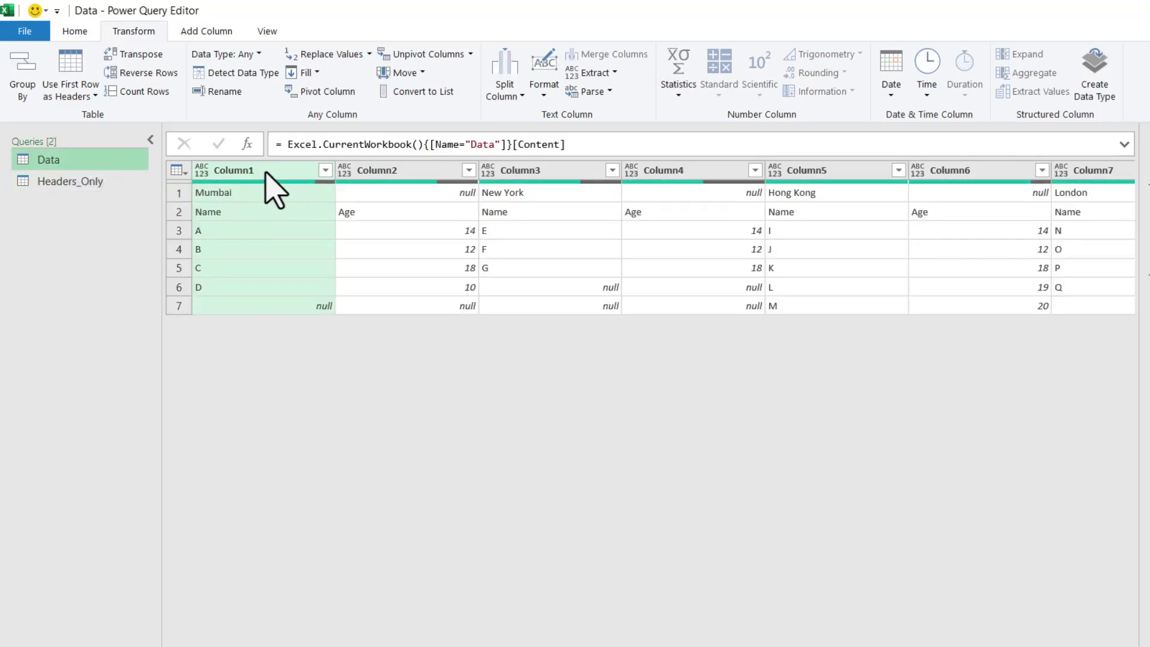
pyautogui.click(57, 185)
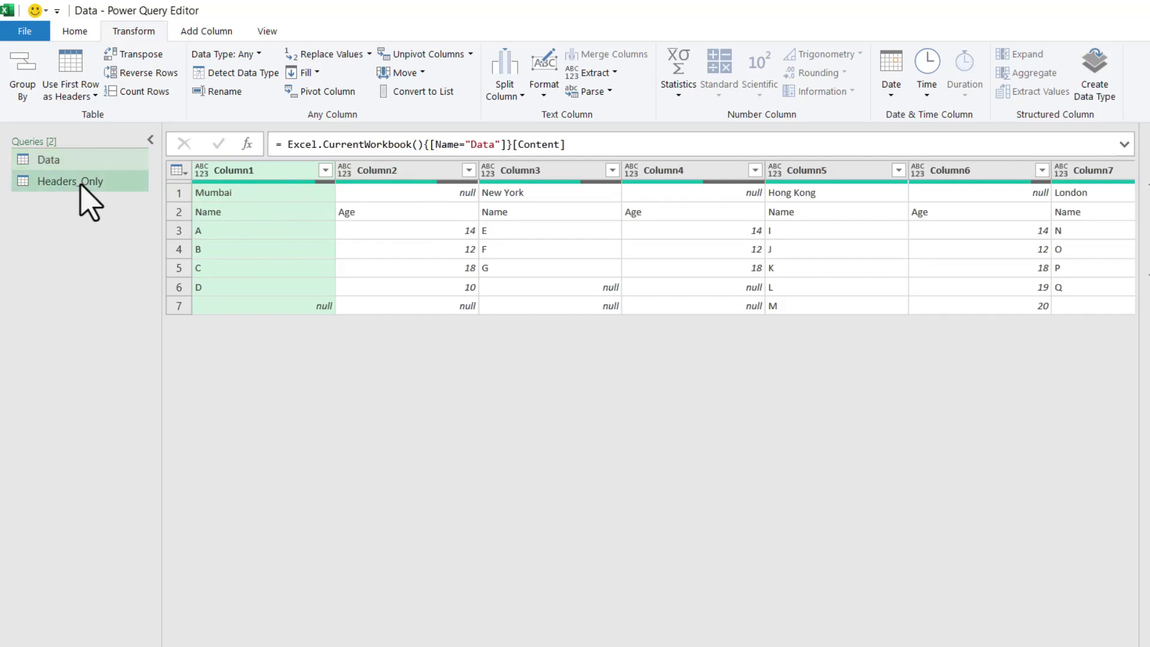
pyautogui.click(81, 33)
pyautogui.click(720, 74)
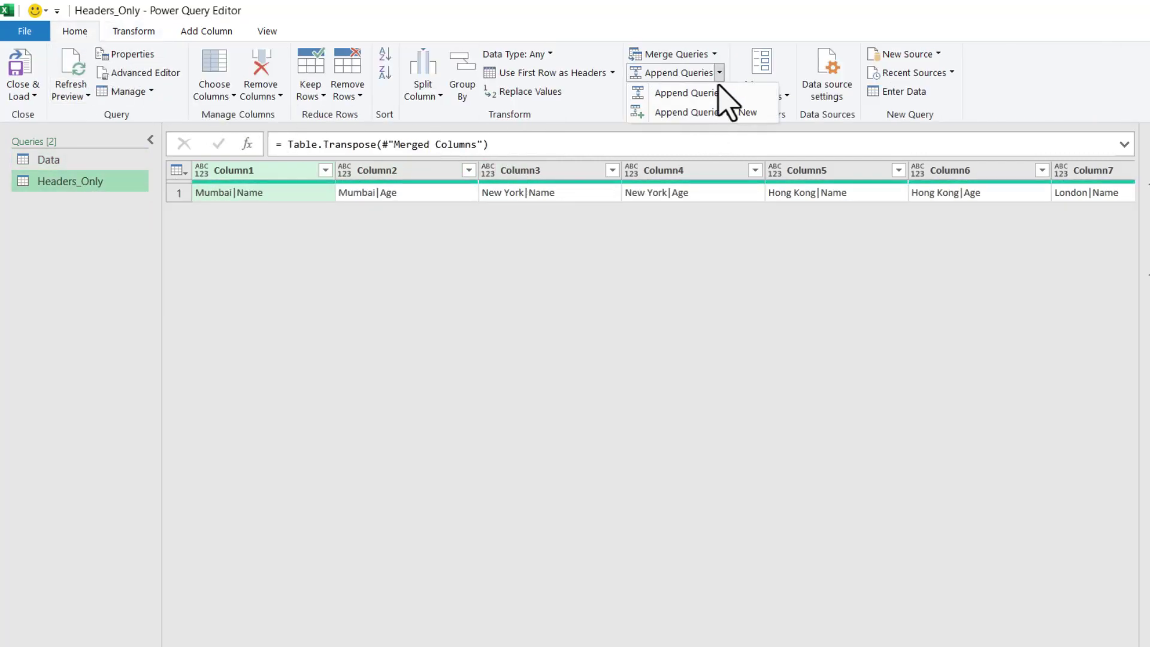
pyautogui.click(717, 113)
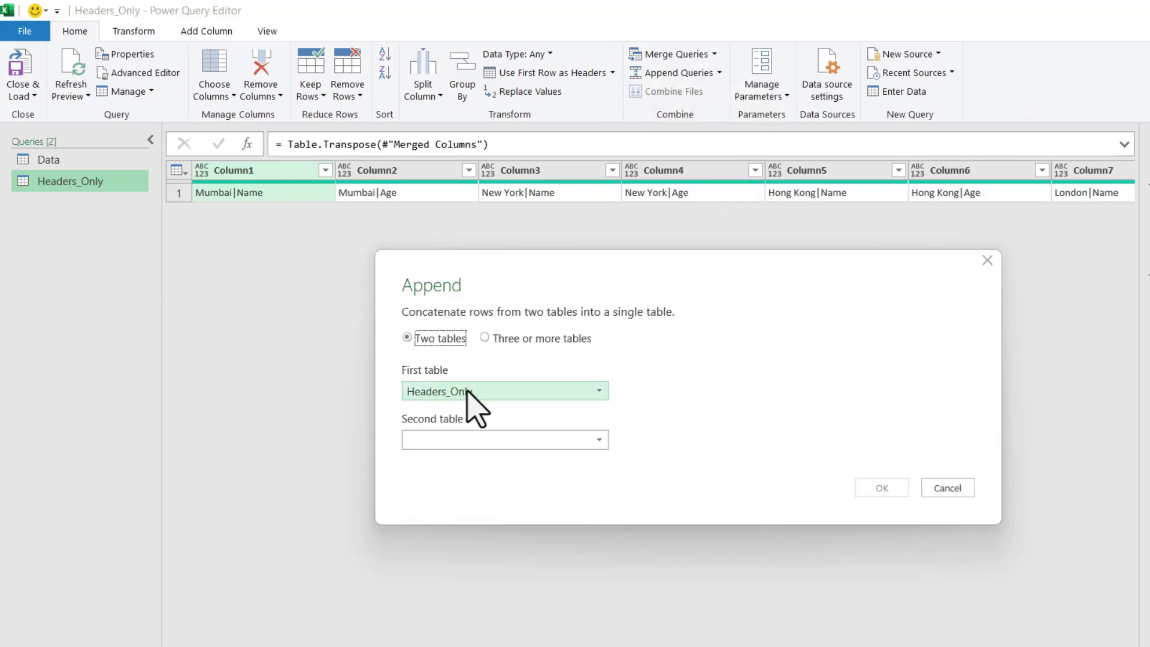
pyautogui.click(490, 441)
pyautogui.click(466, 461)
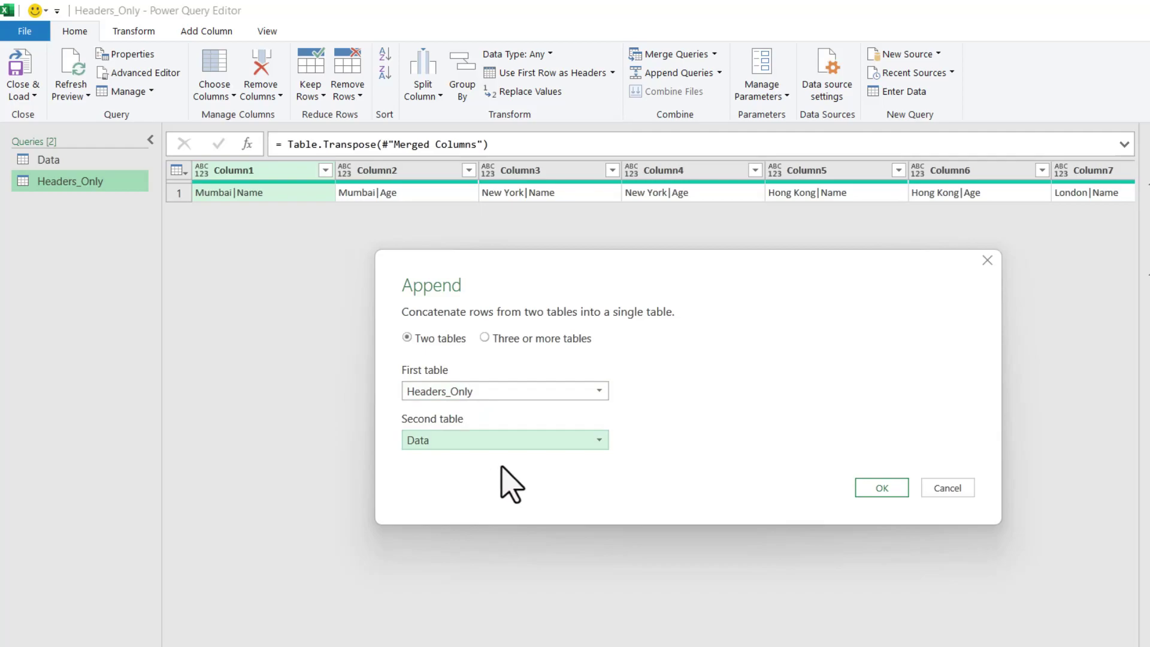
pyautogui.click(873, 487)
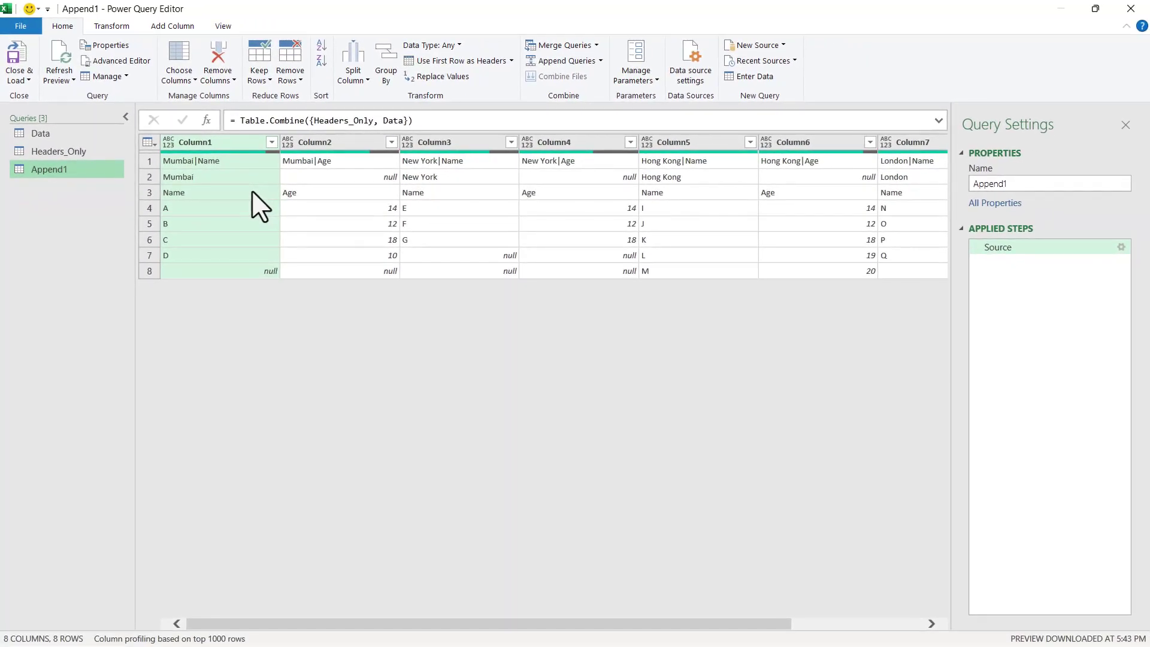
# - Rename Append1 to Converted_Data and promote its first row to headers
pyautogui.doubleClick(971, 184)
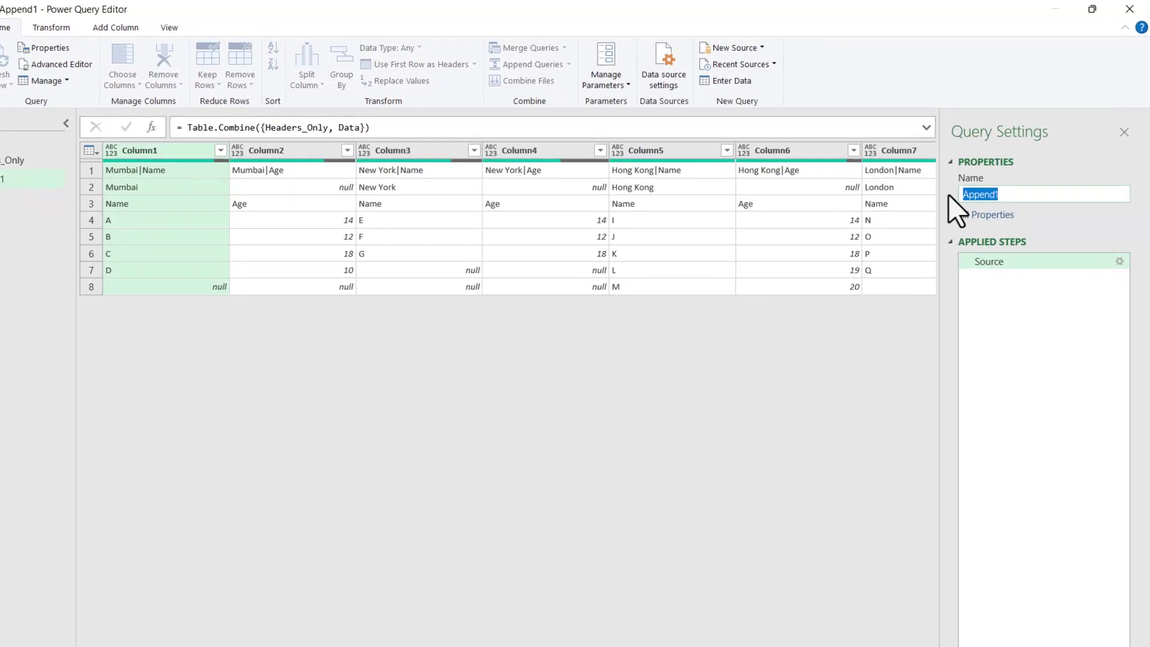
pyautogui.write('Converted_Data')
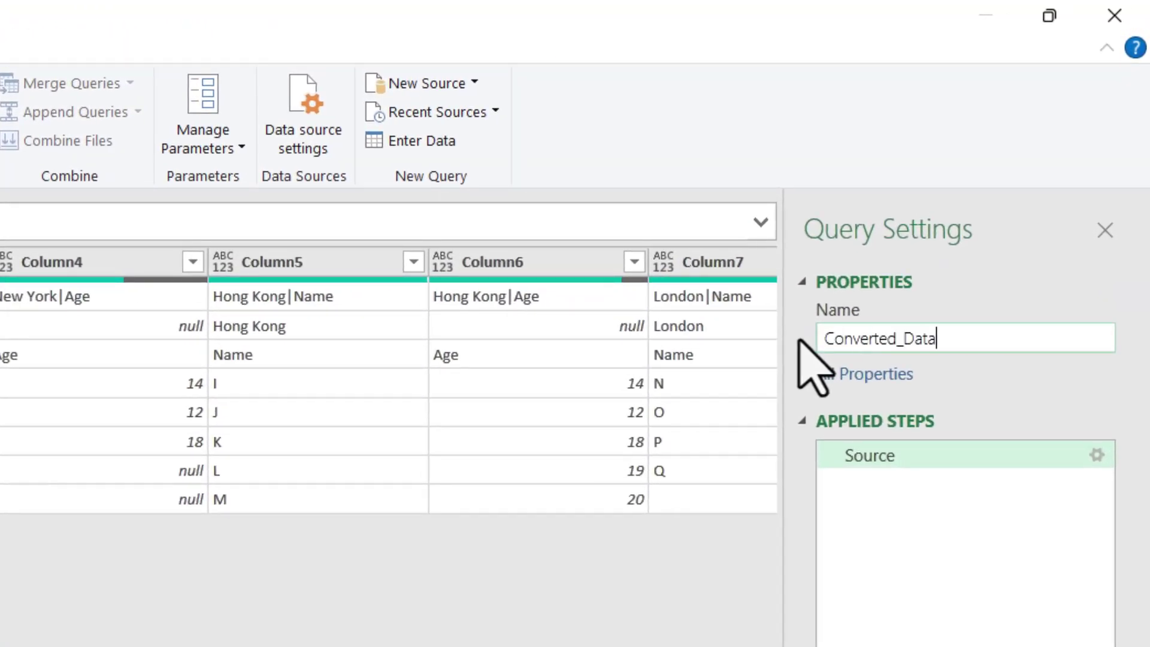
pyautogui.press('Return')
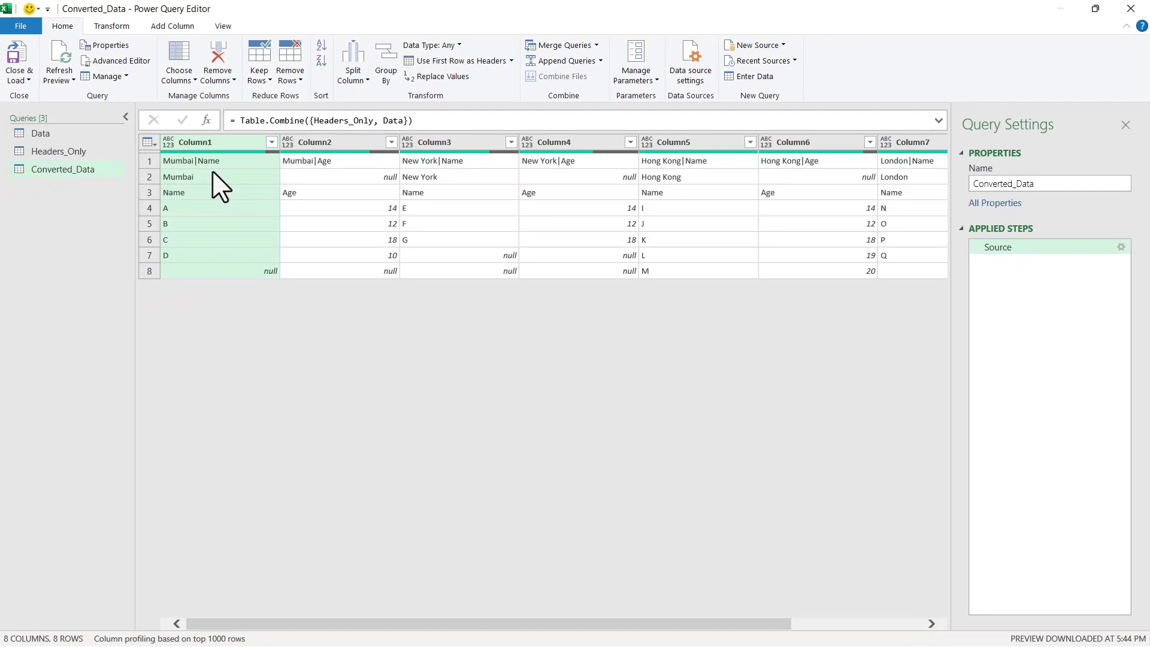
pyautogui.click(473, 61)
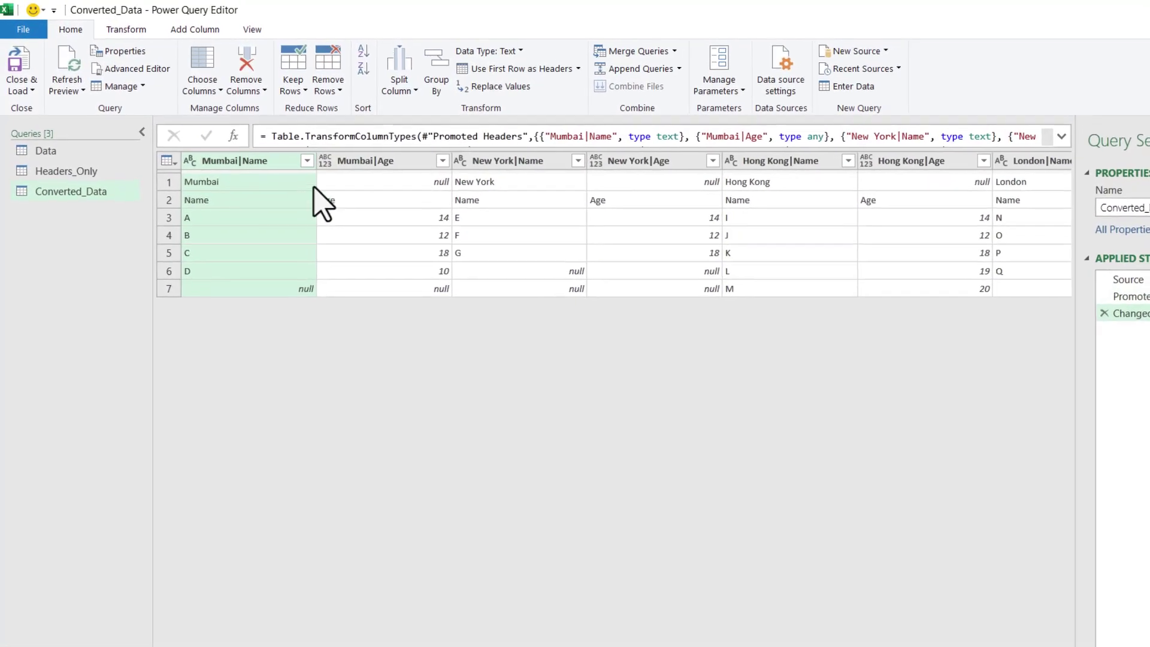
# - Remove the top 2 leftover header rows from Converted_Data, leaving 5 data rows
pyautogui.click(338, 91)
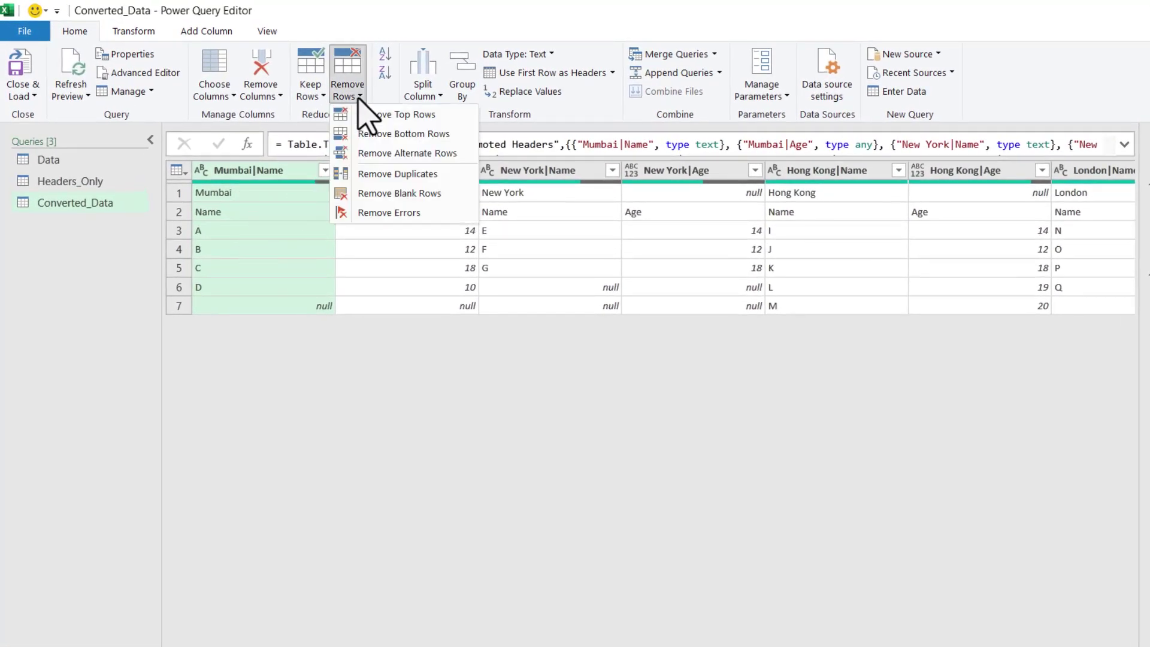
pyautogui.click(376, 115)
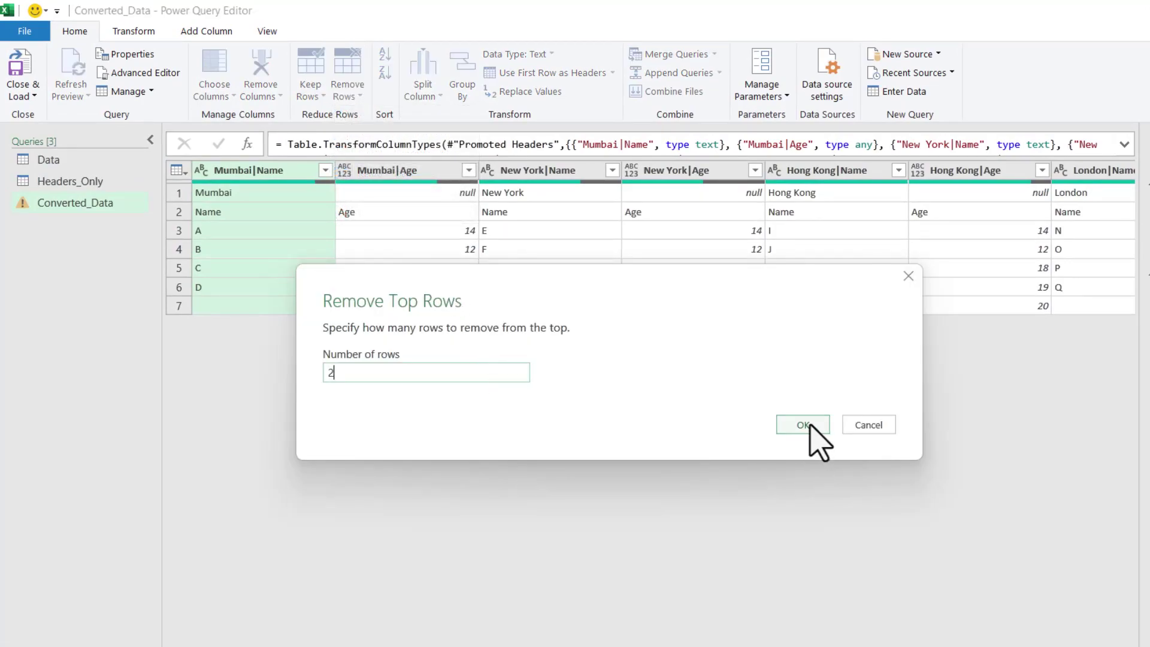
pyautogui.click(805, 426)
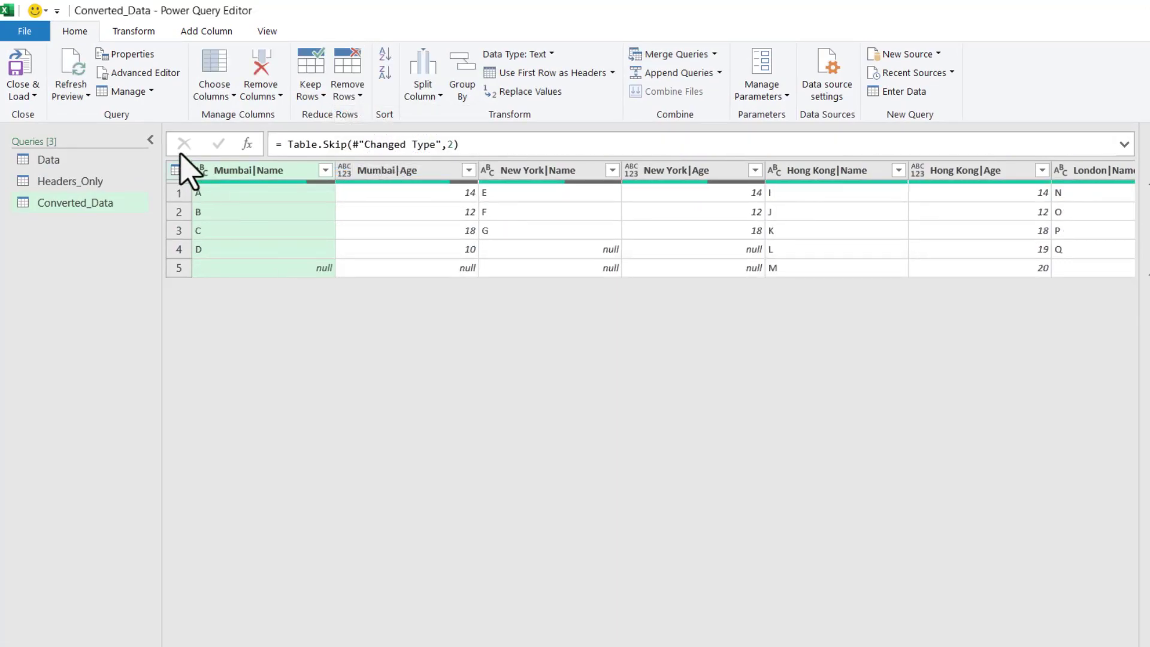
# - Add an Index column starting at 1 and unpivot all other columns into Attribute/Value
pyautogui.click(206, 31)
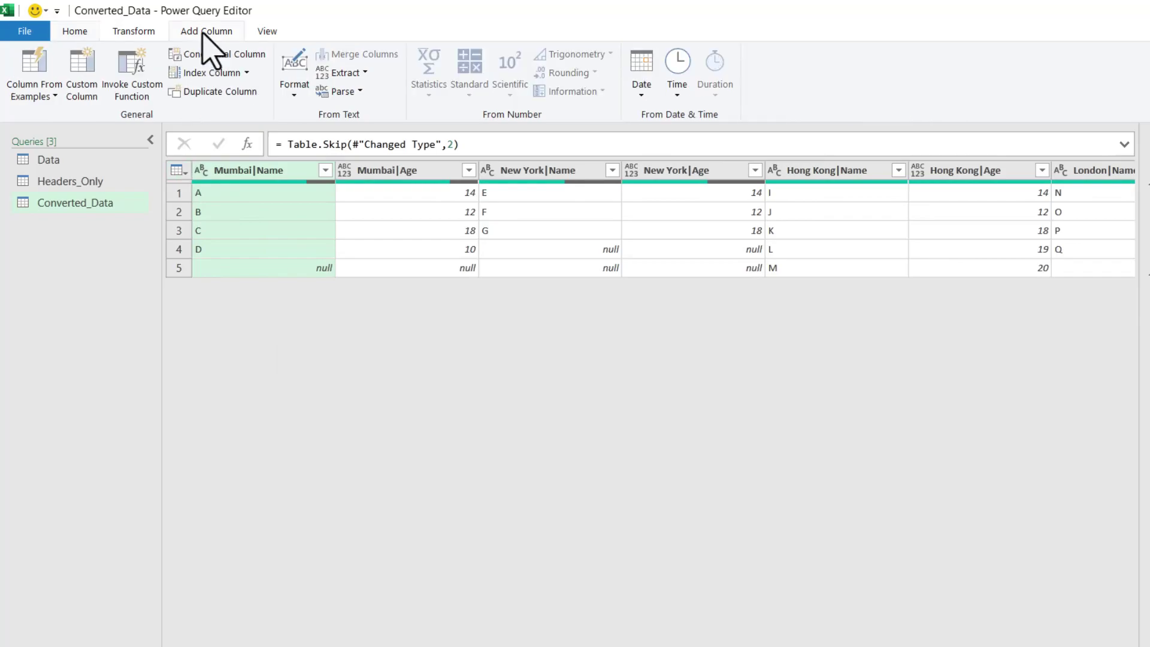
pyautogui.click(247, 72)
pyautogui.click(233, 116)
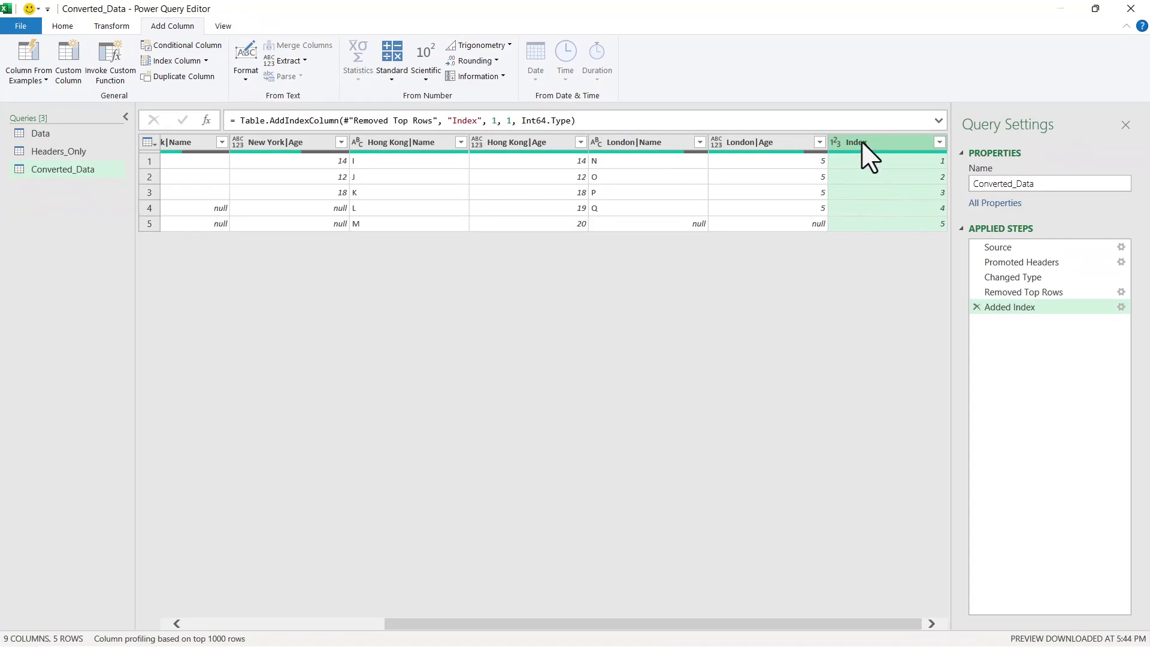
pyautogui.rightClick(861, 141)
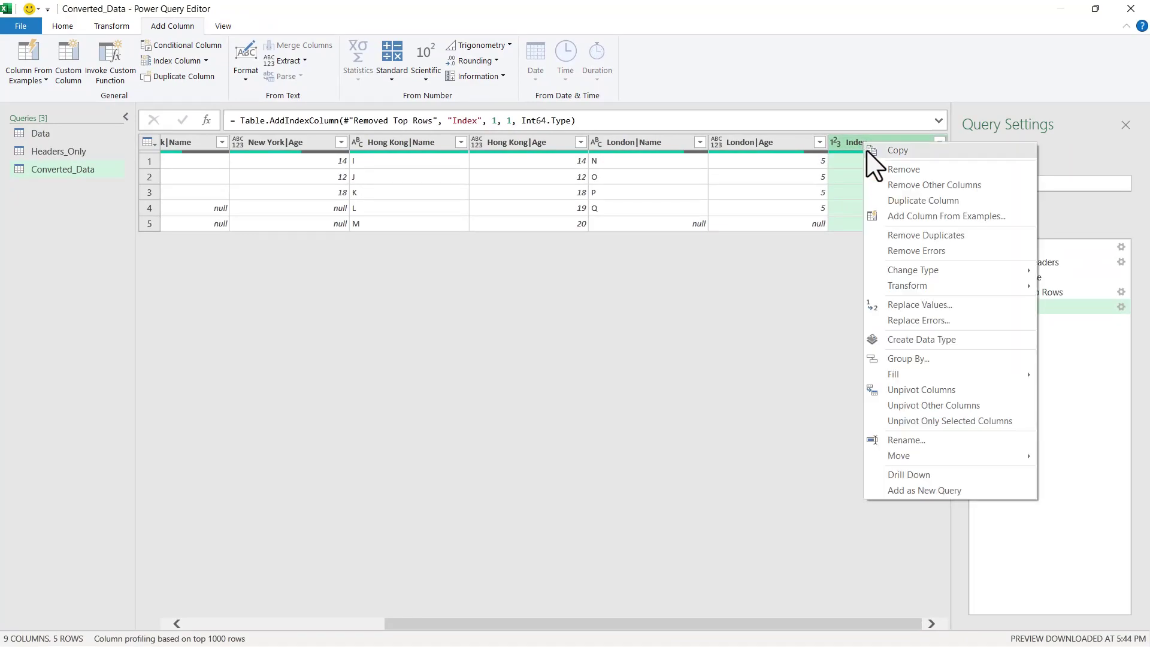
pyautogui.click(934, 405)
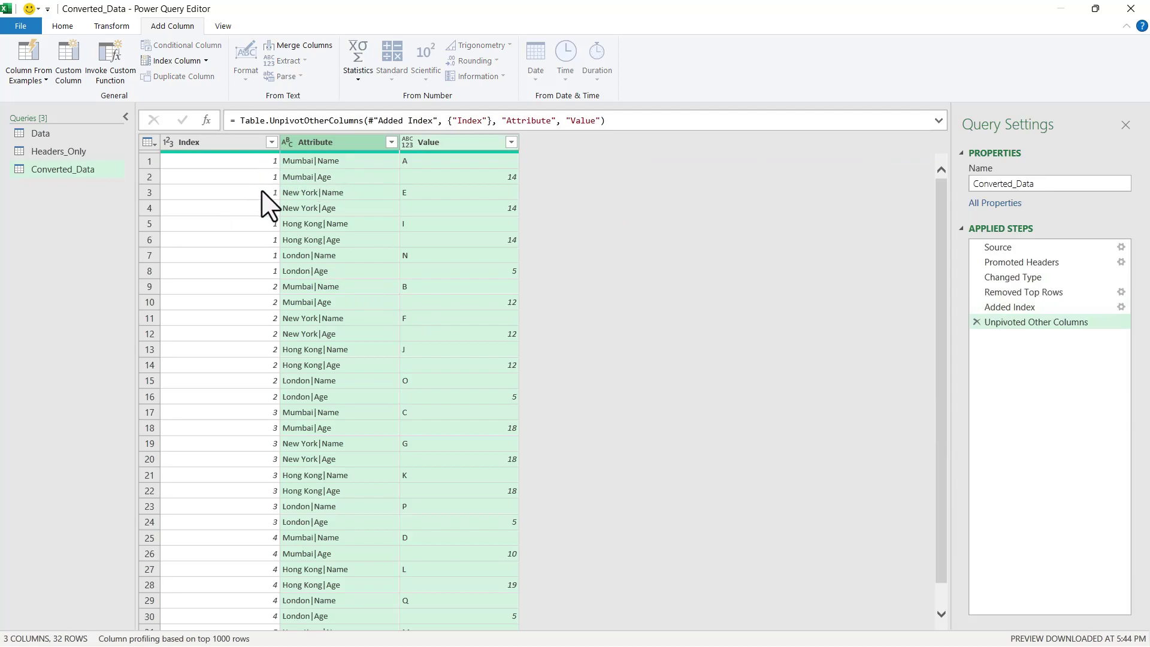
pyautogui.click(336, 142)
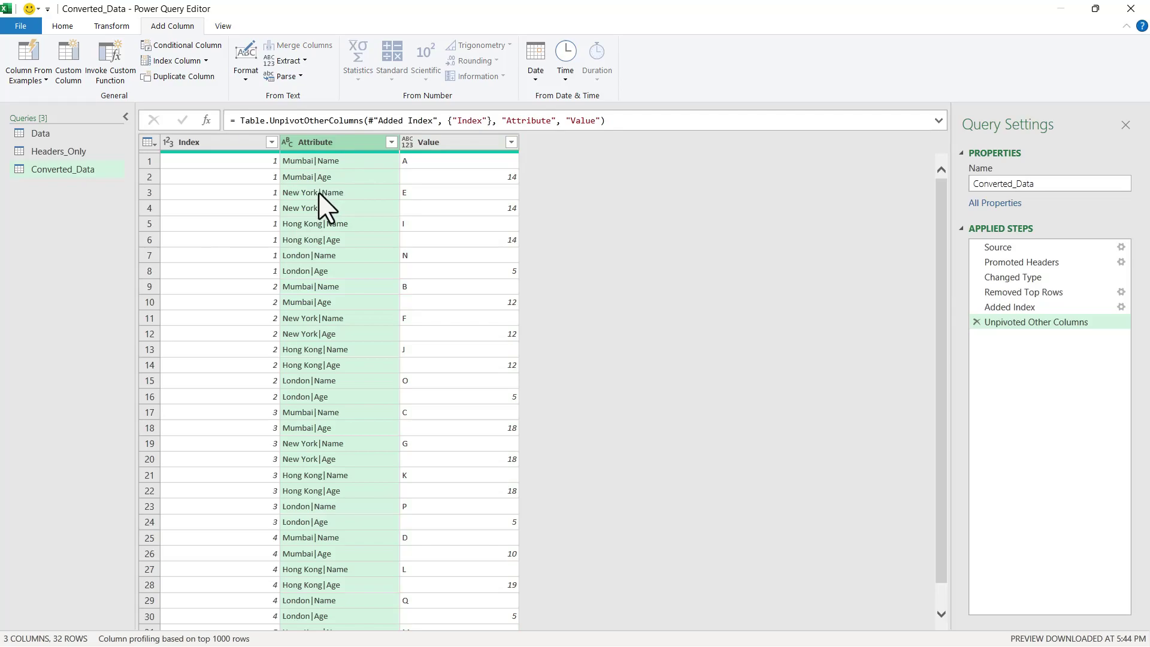
# - Split Attribute at each '|' into Attribute.1 (city names) and Attribute.2 (Name/Age)
pyautogui.click(64, 26)
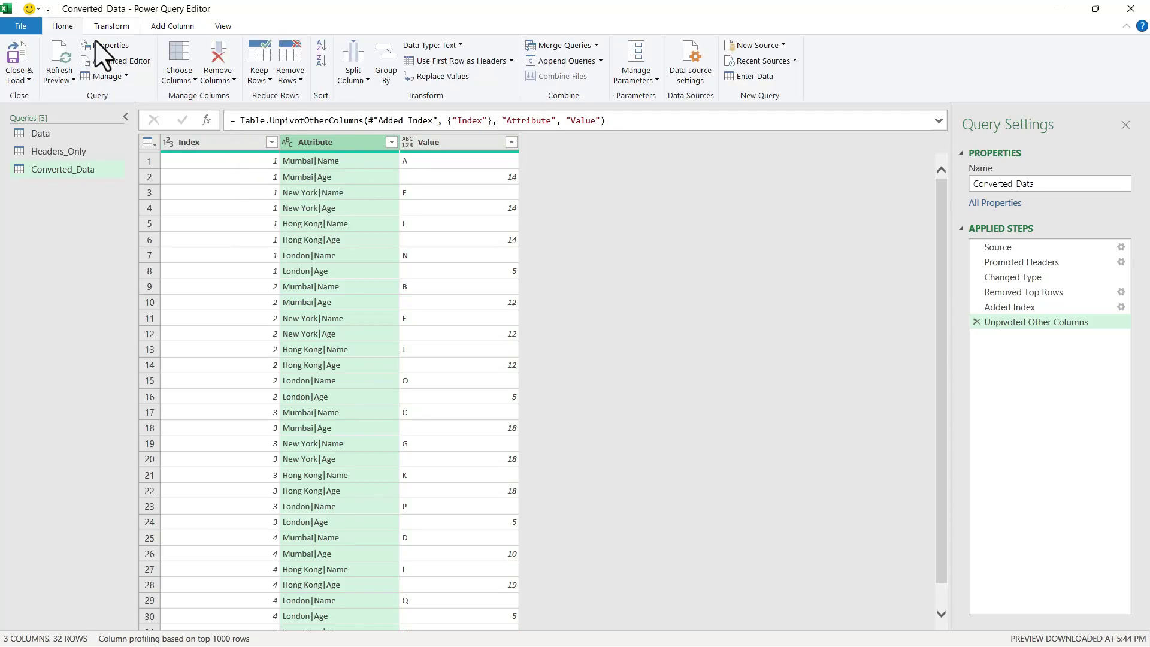
pyautogui.click(353, 80)
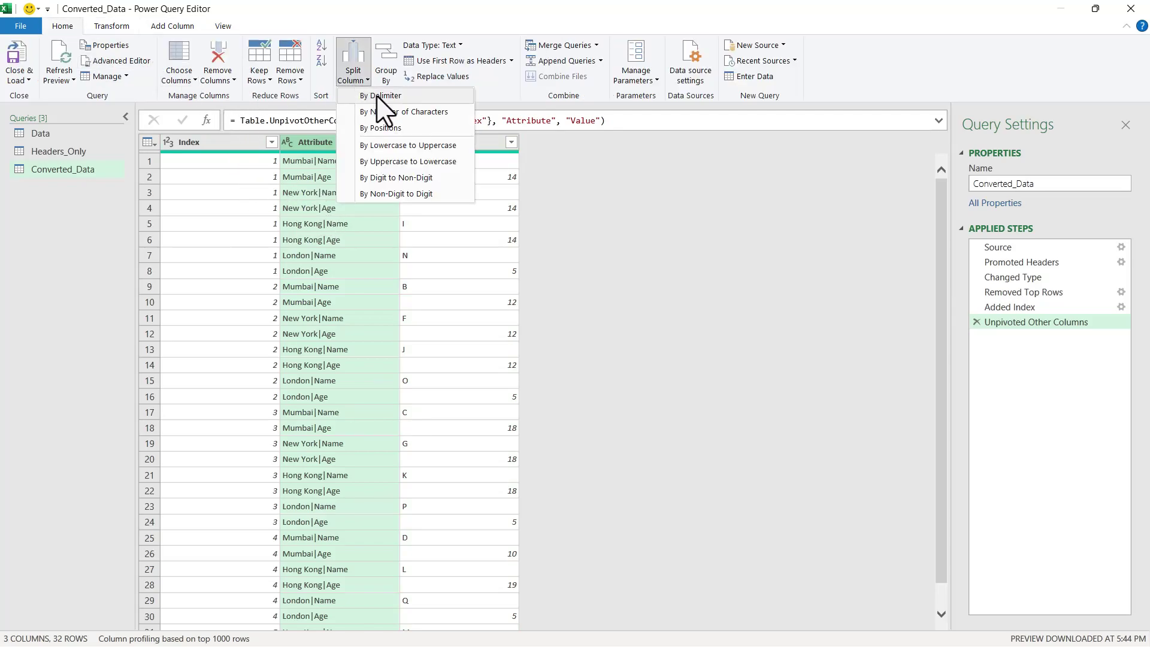
pyautogui.click(384, 95)
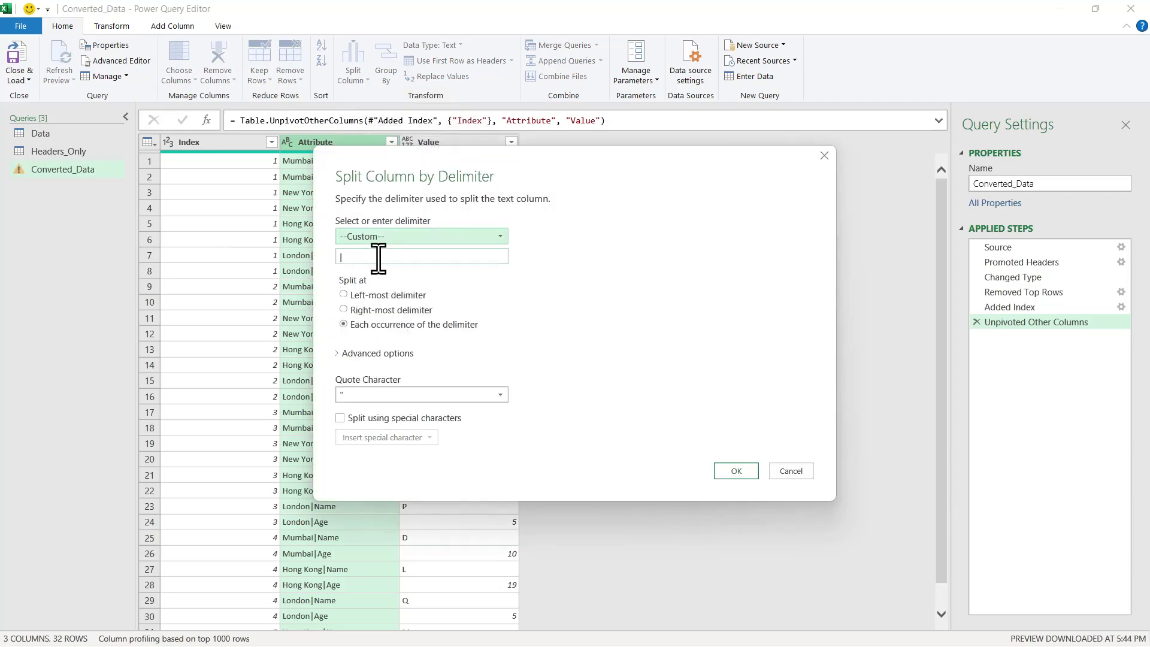
pyautogui.click(736, 470)
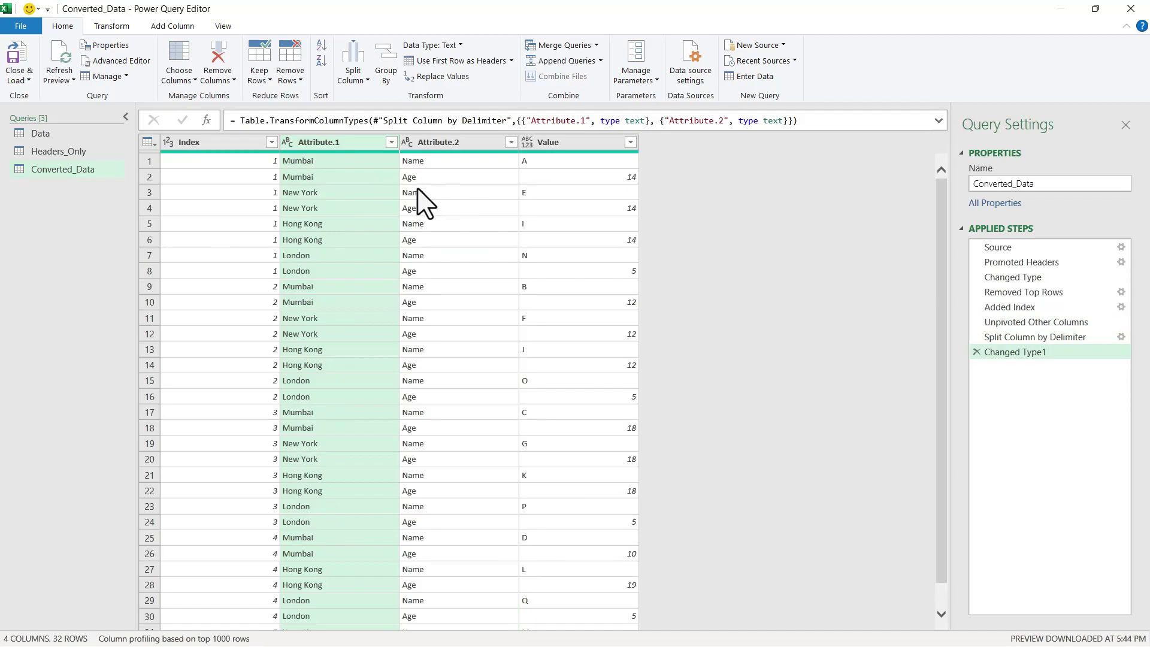
# - Pivot Attribute.2 using Value with Don't Aggregate, producing Name and Age columns
pyautogui.click(444, 142)
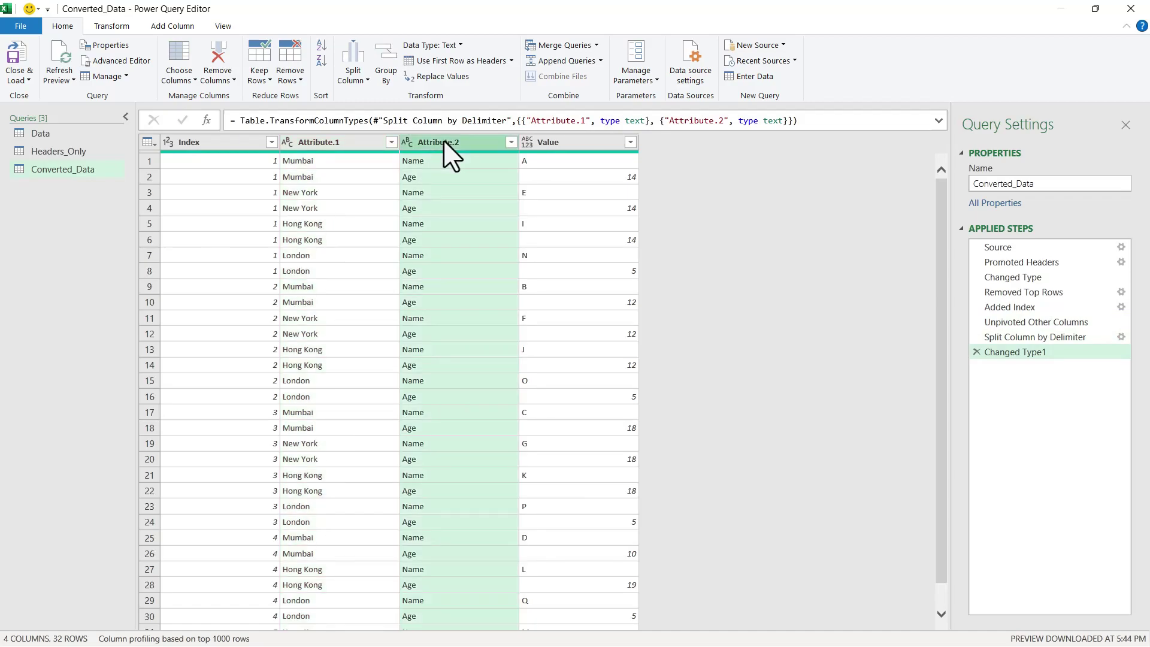
pyautogui.click(111, 26)
pyautogui.click(273, 76)
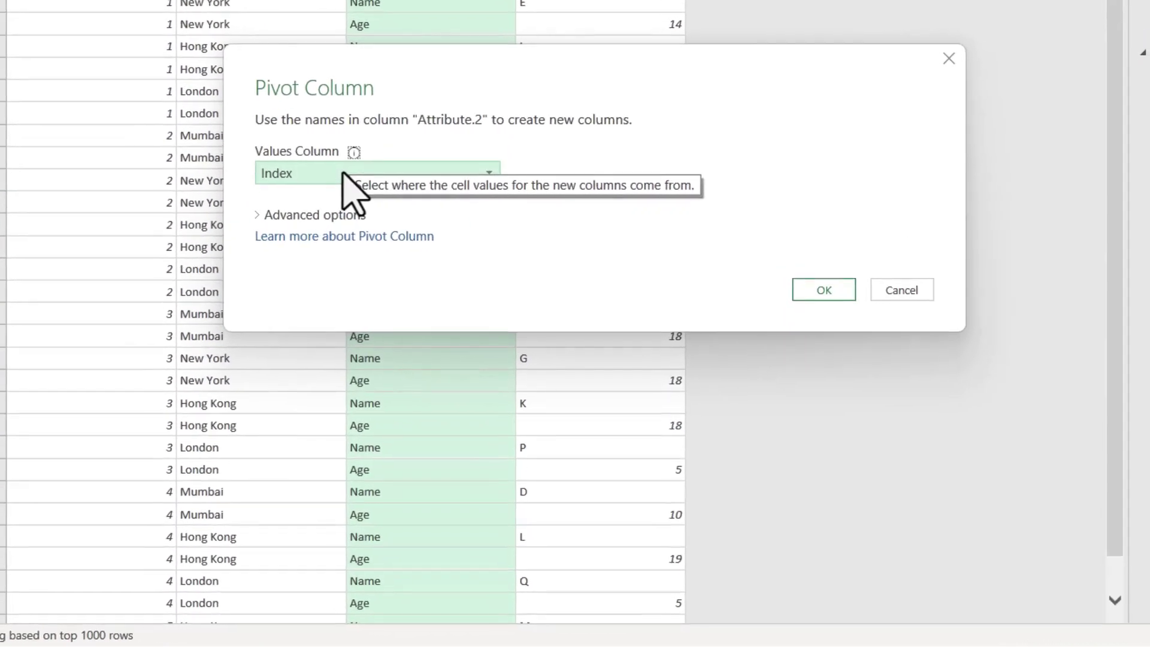
pyautogui.click(405, 314)
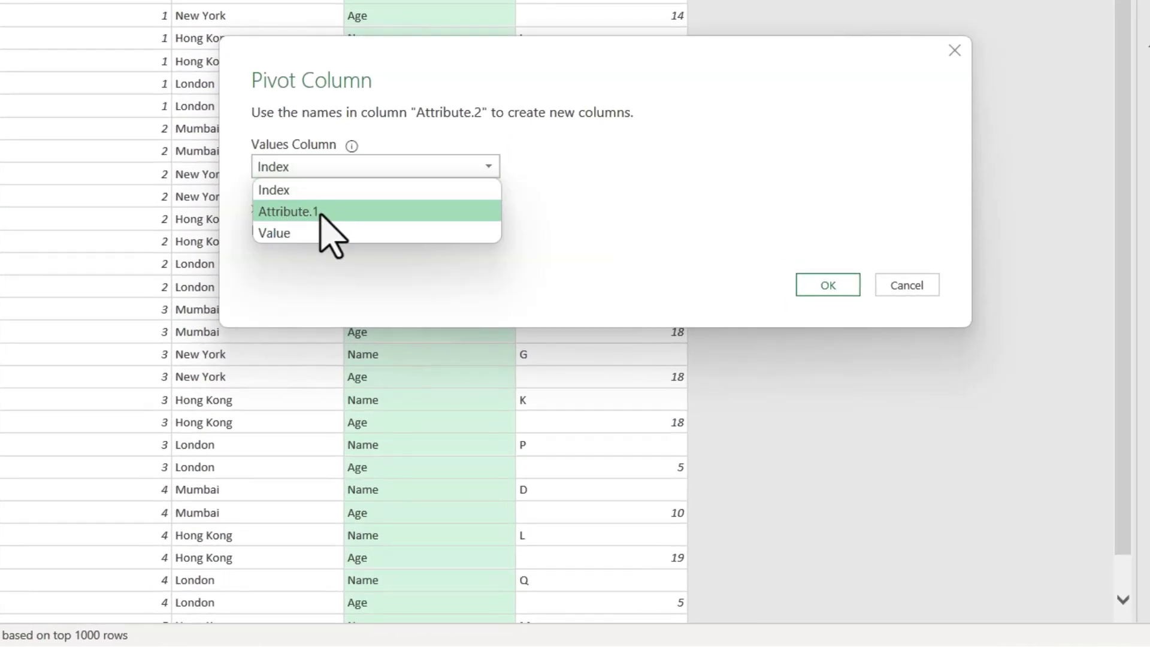
pyautogui.click(321, 233)
pyautogui.click(336, 209)
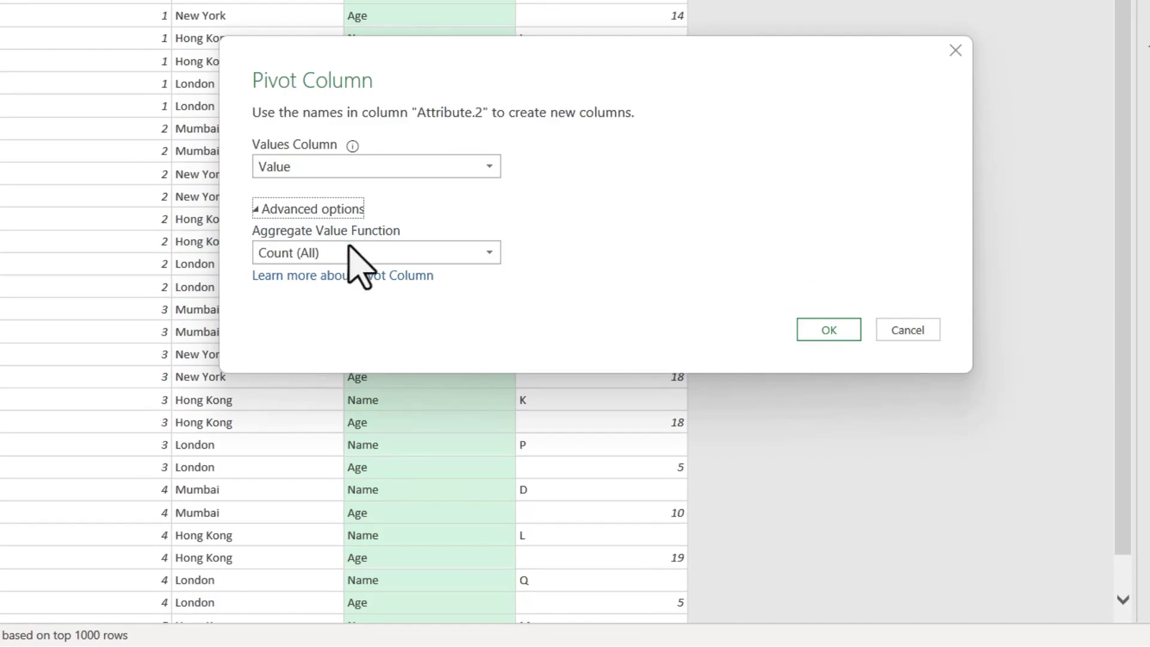
pyautogui.click(351, 251)
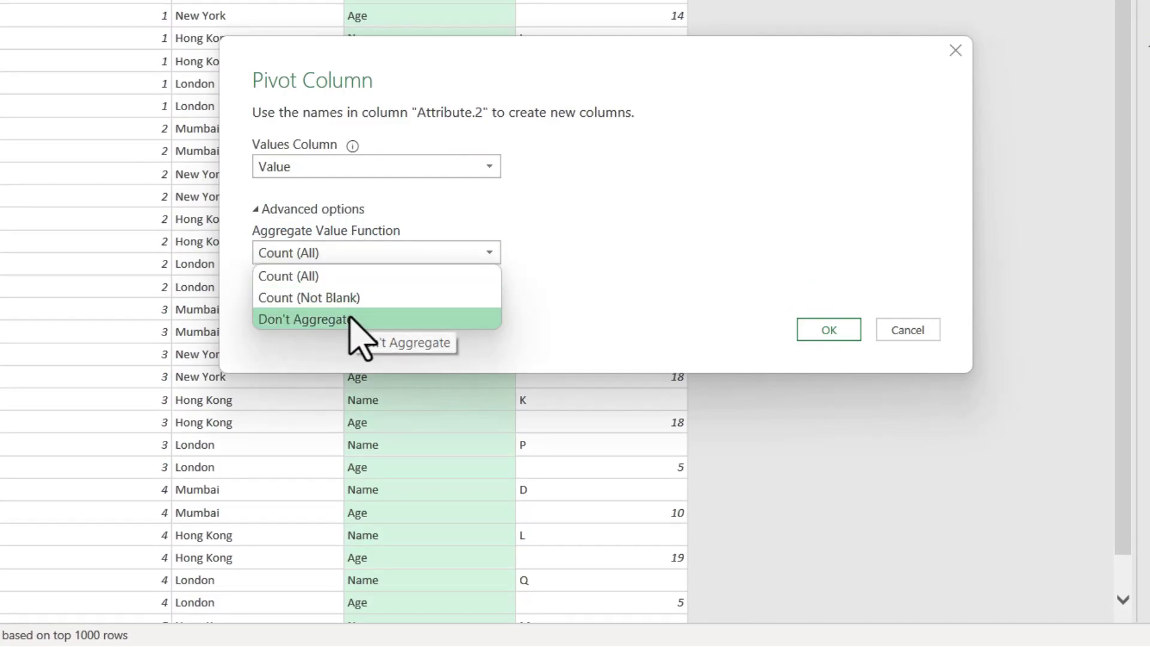
pyautogui.click(349, 320)
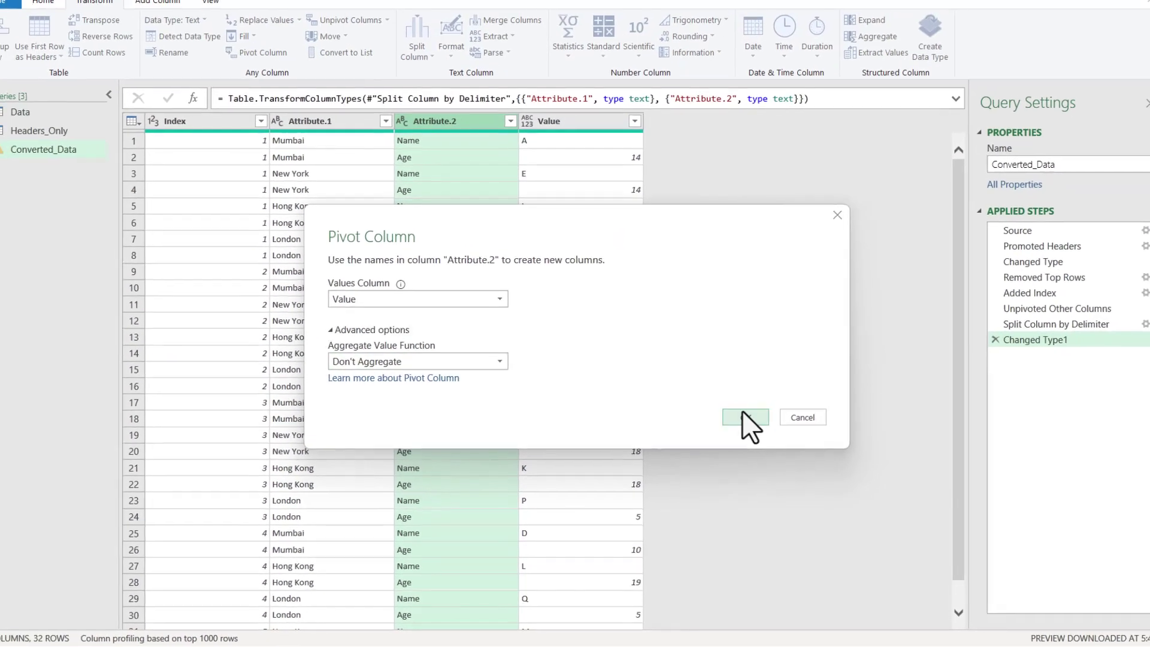
pyautogui.click(829, 330)
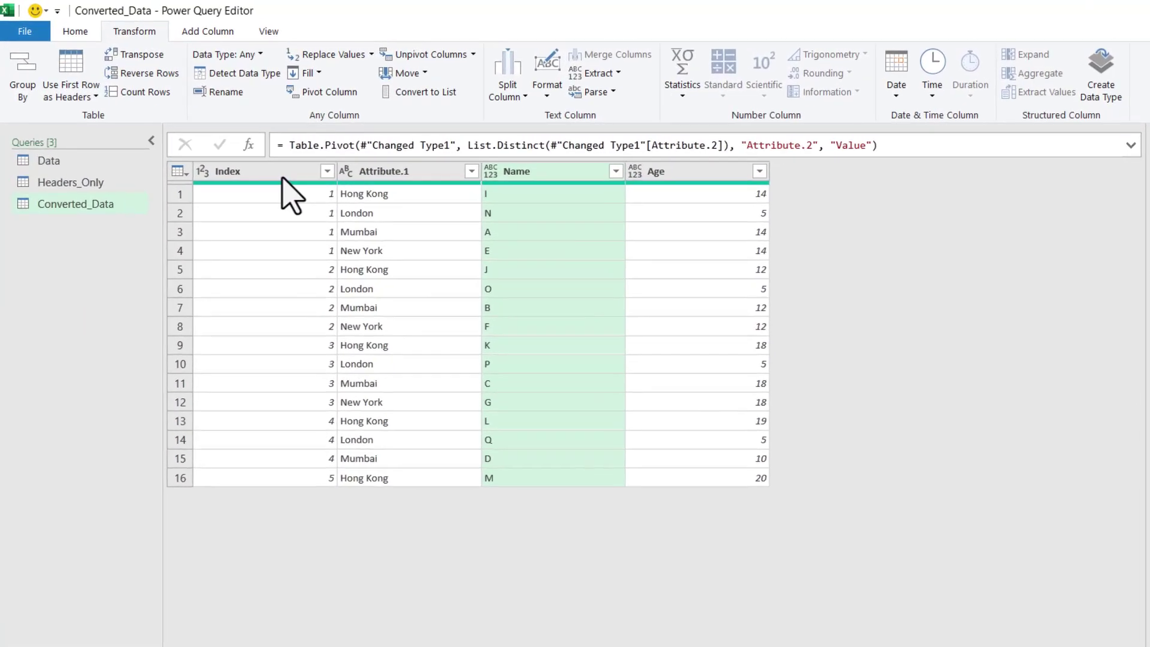
pyautogui.click(232, 143)
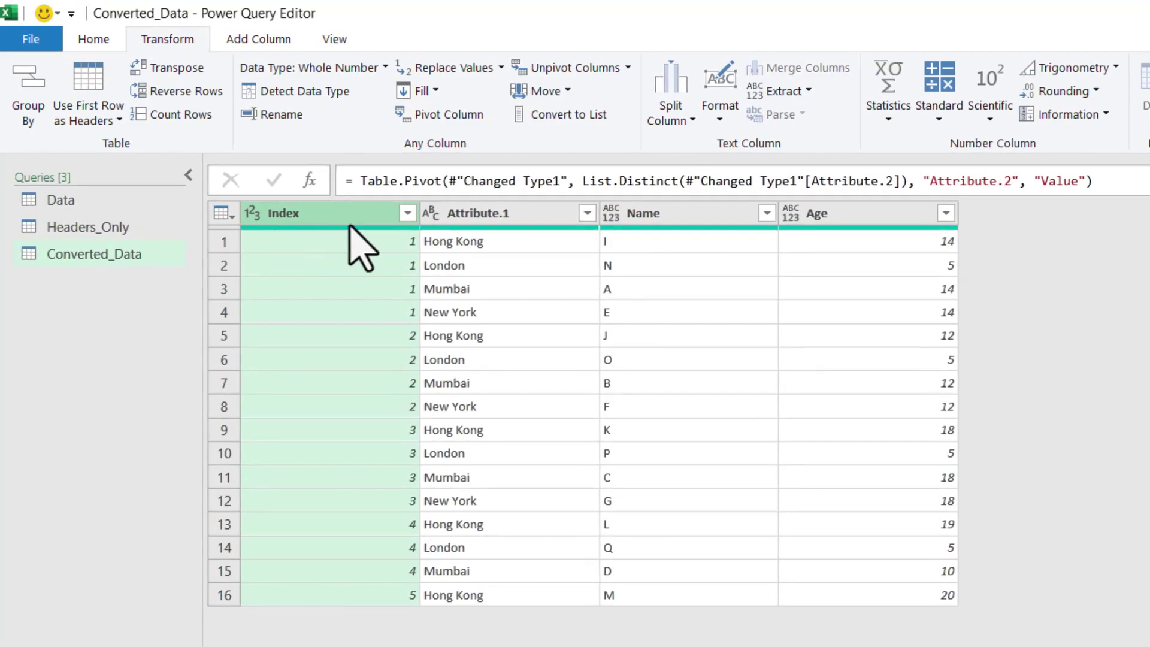
# - Delete the Index column and rename Attribute.1 to 'City'
pyautogui.rightClick(352, 227)
pyautogui.press('Escape')
pyautogui.press('Delete')
pyautogui.doubleClick(306, 215)
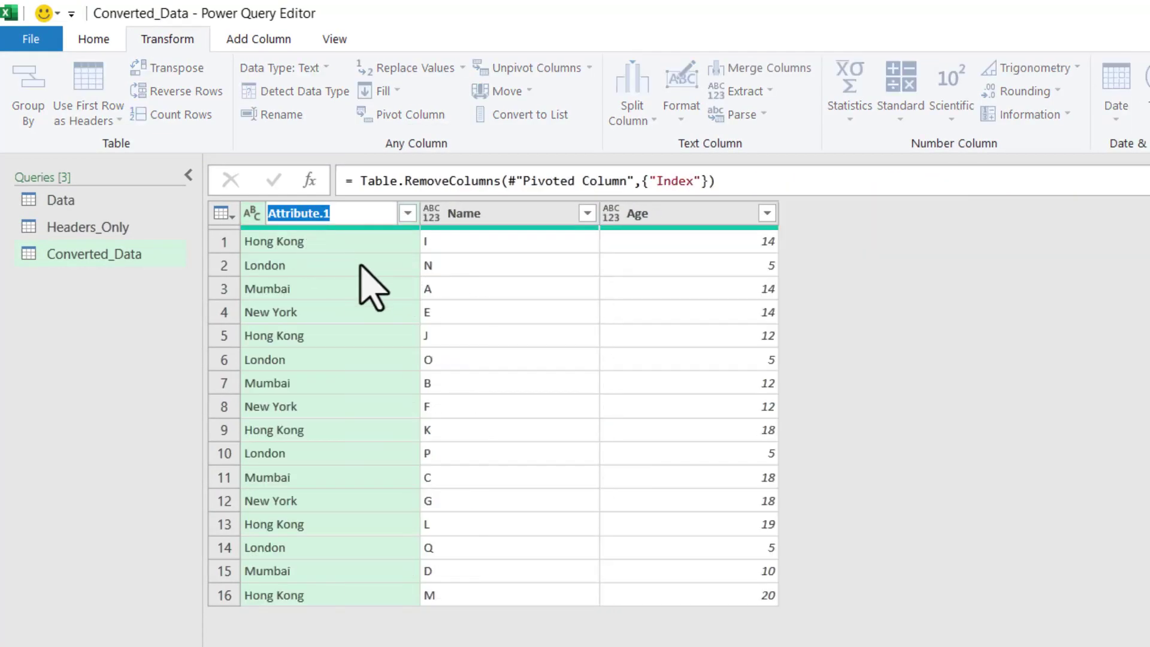
pyautogui.write('Ci')
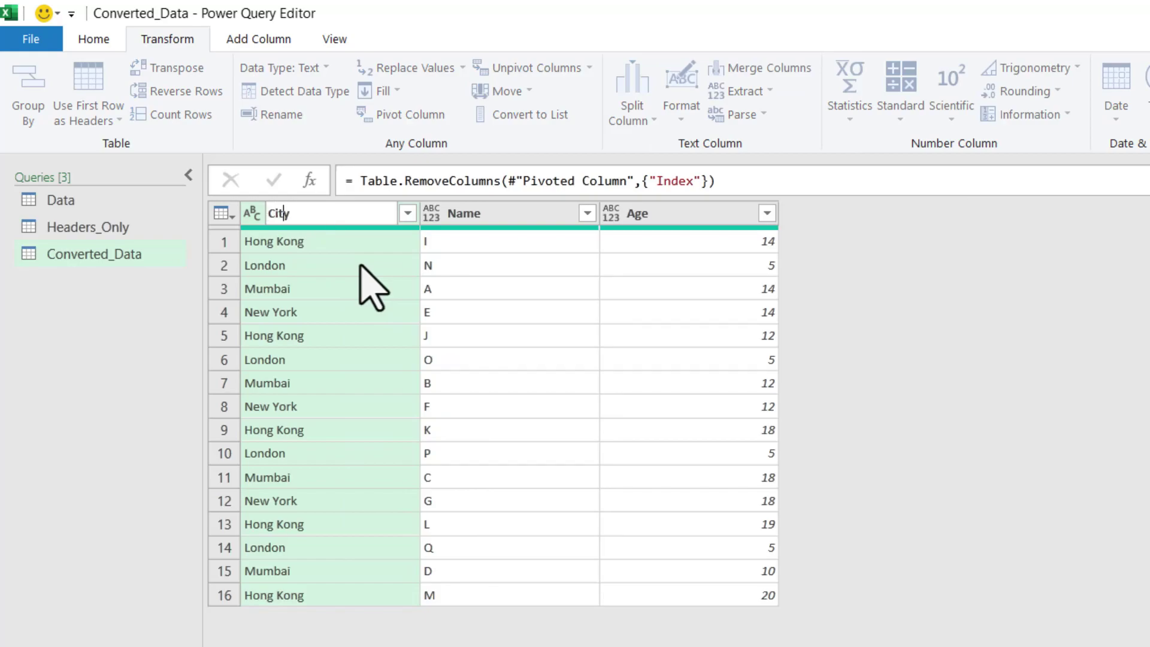
pyautogui.write('ty')
pyautogui.press('Return')
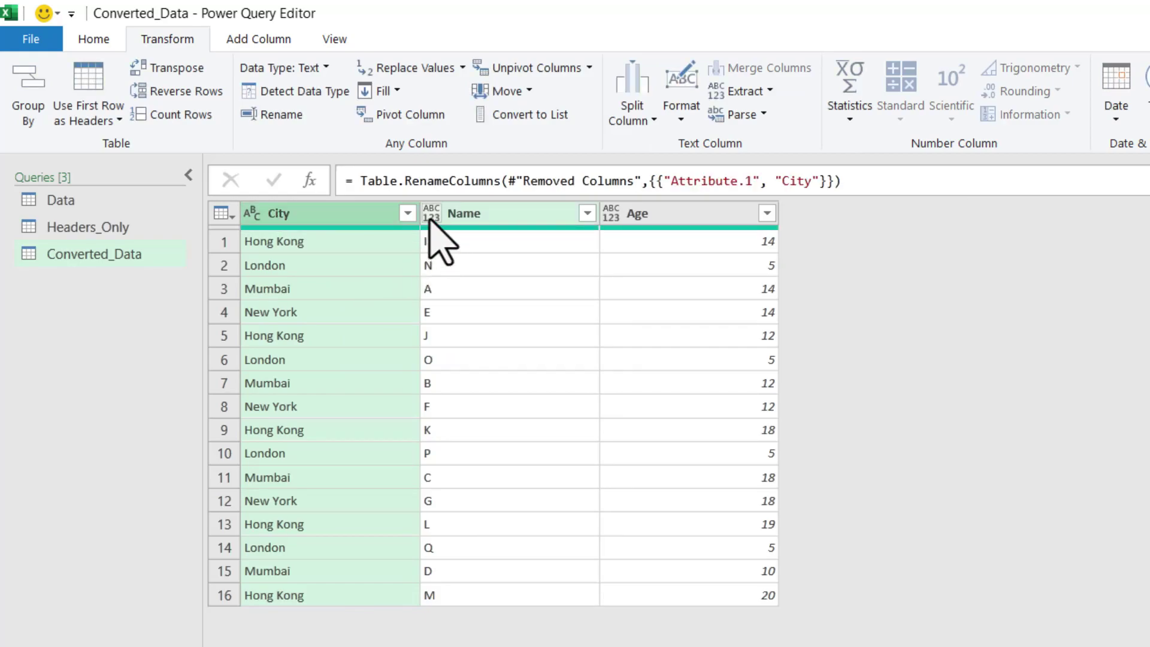
# - Set the Age column type to Whole Number and Name to Text
pyautogui.click(611, 215)
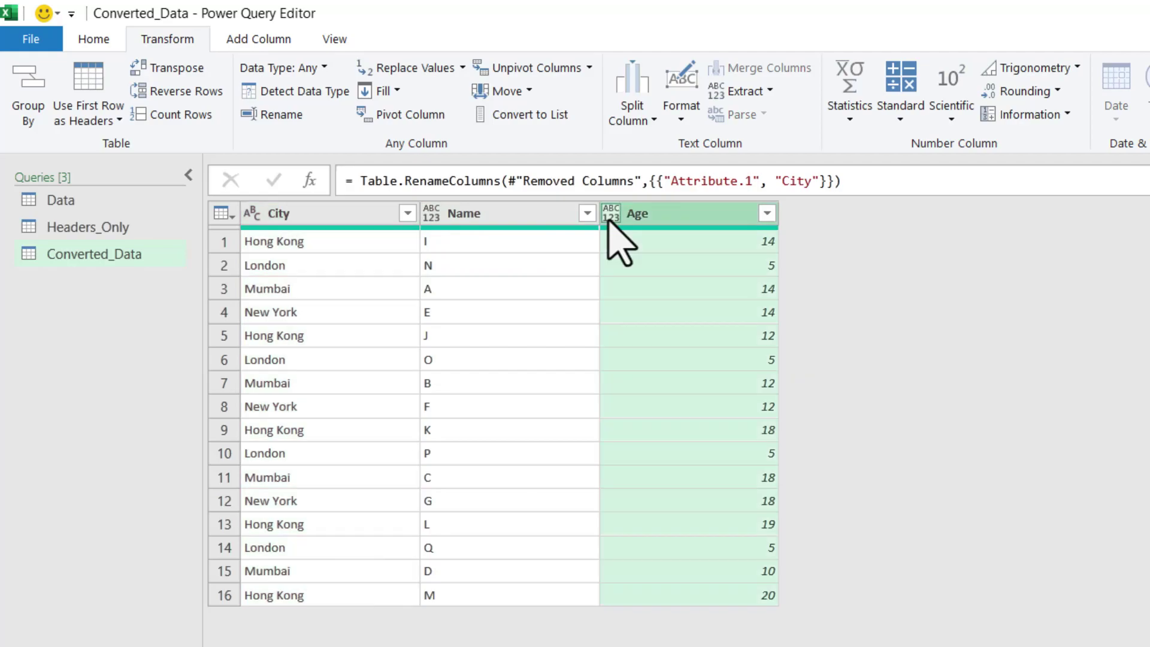
pyautogui.click(740, 280)
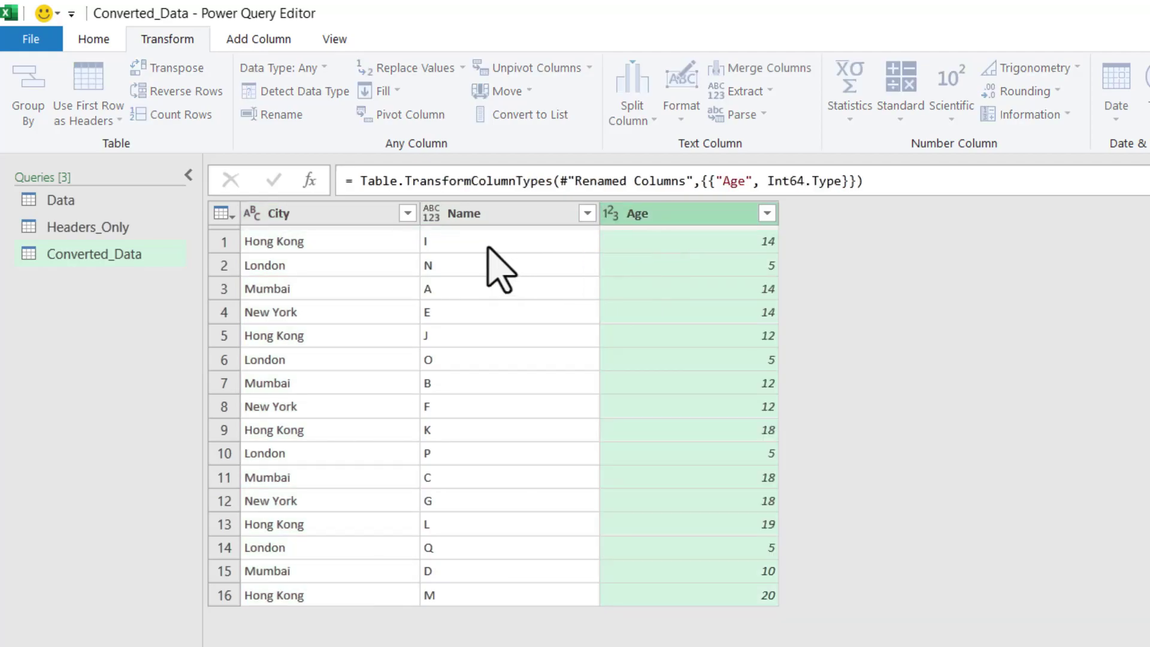
pyautogui.click(436, 219)
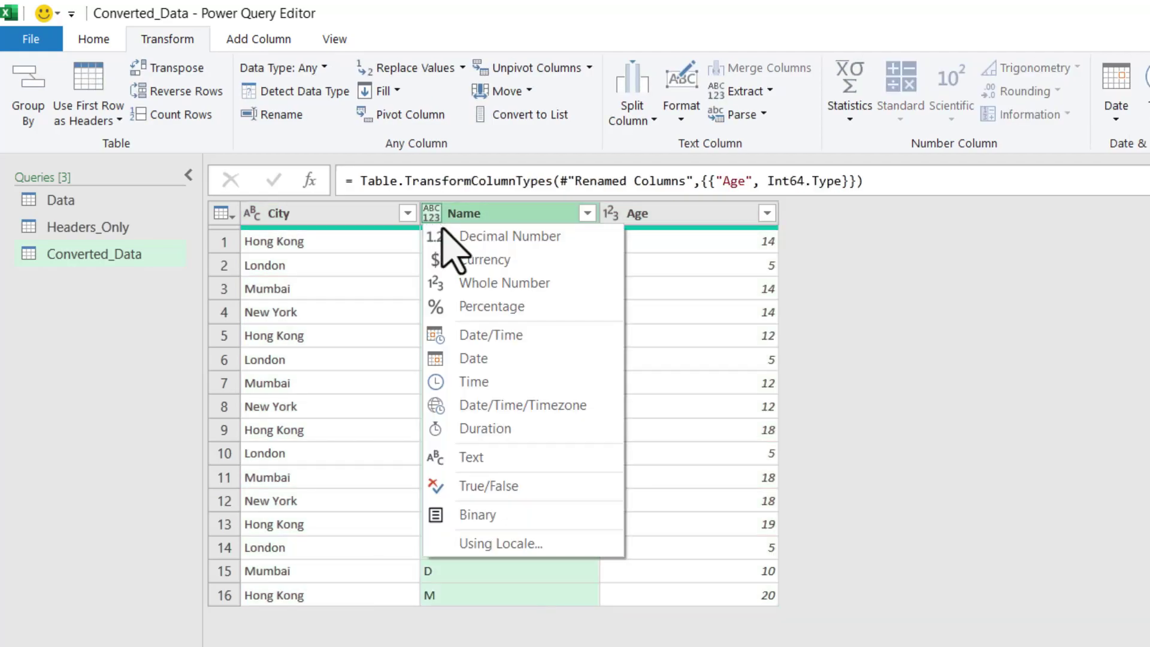
pyautogui.click(473, 462)
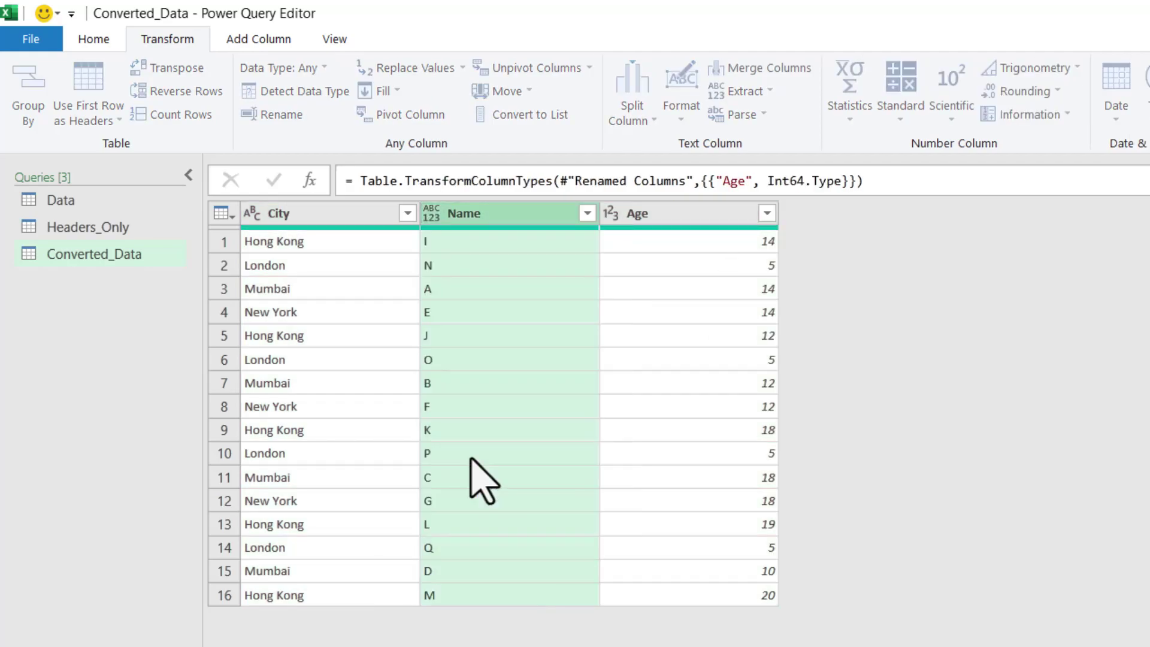
pyautogui.click(91, 38)
# - Close & Load the query to the sheet, then widen columns A, B and C
pyautogui.click(23, 81)
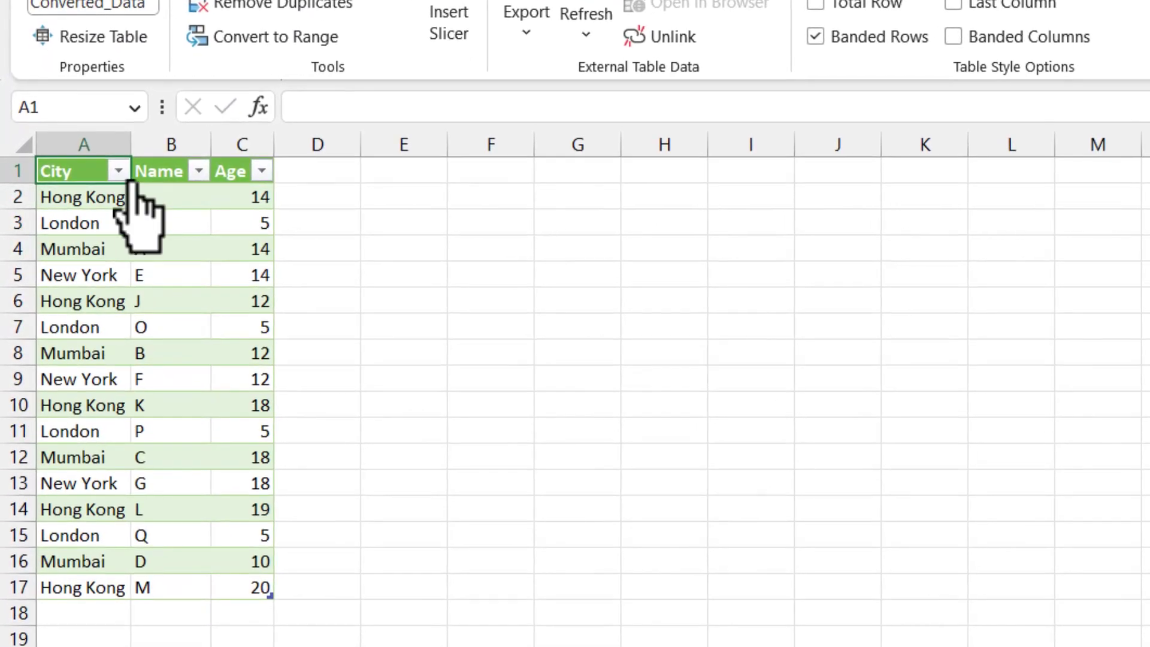
pyautogui.moveTo(127, 135); pyautogui.dragTo(167, 136)
pyautogui.moveTo(237, 147); pyautogui.dragTo(391, 148)
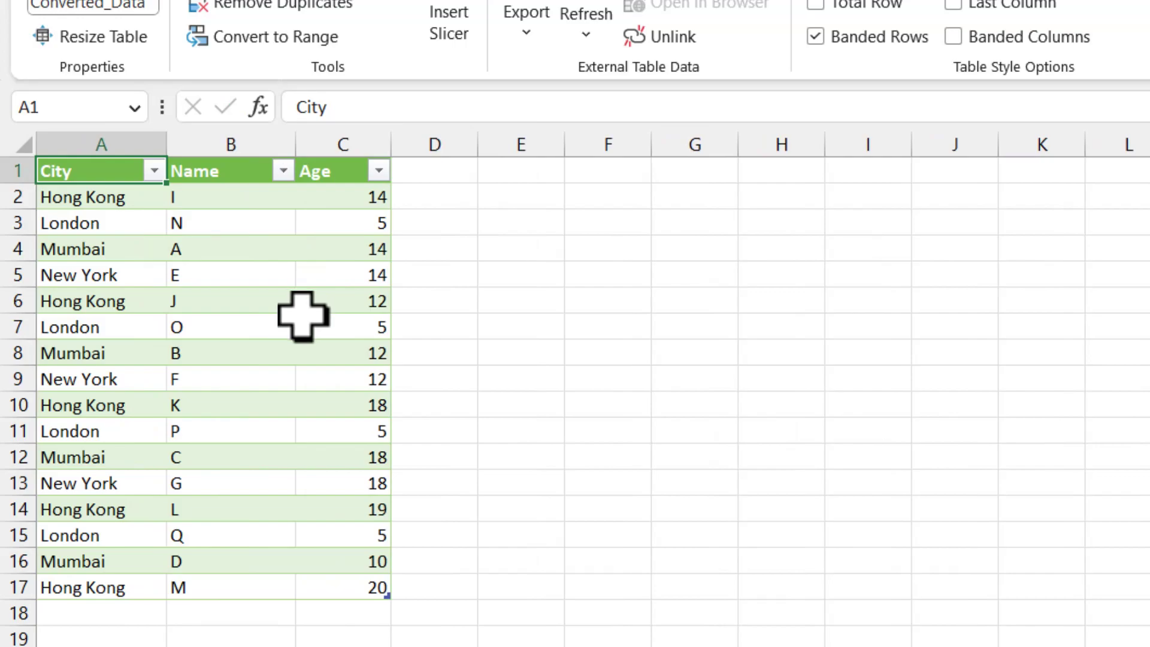